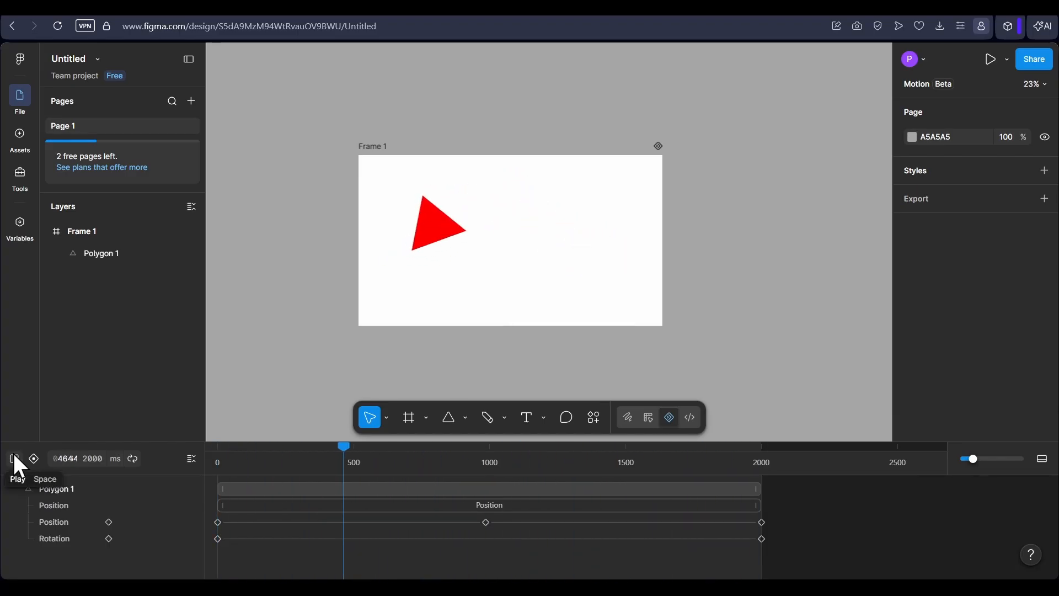
Step: Play back the existing triangle animation, stop it, and switch to Design mode
{"action": "left_click", "coordinate": [14, 459]}
{"action": "left_click", "coordinate": [14, 459]}
{"action": "left_click", "coordinate": [648, 417]}
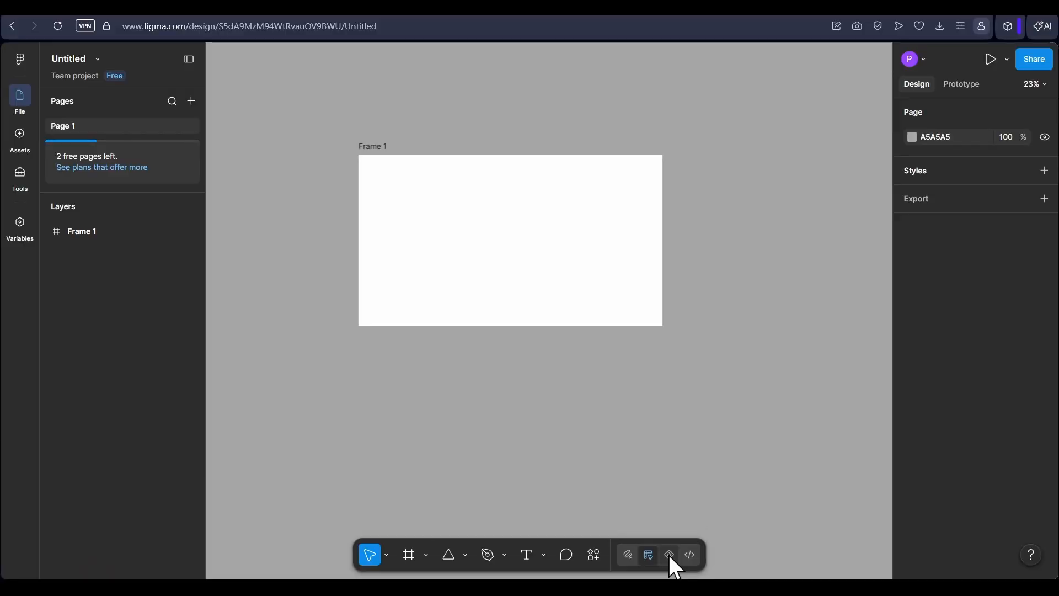
Step: Switch to Motion mode to show the animation timeline and try its time scale from closest to widest
{"action": "left_click", "coordinate": [864, 520]}
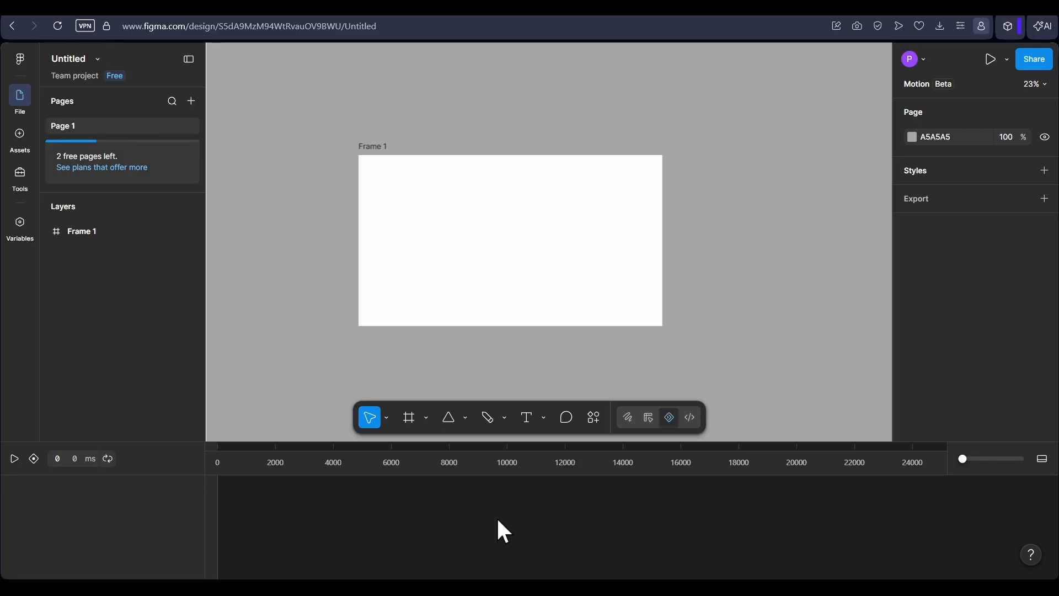
{"action": "left_click_drag", "start_coordinate": [964, 459], "coordinate": [961, 458]}
{"action": "scroll", "coordinate": [571, 522], "scroll_direction": "up", "scroll_amount": 5}
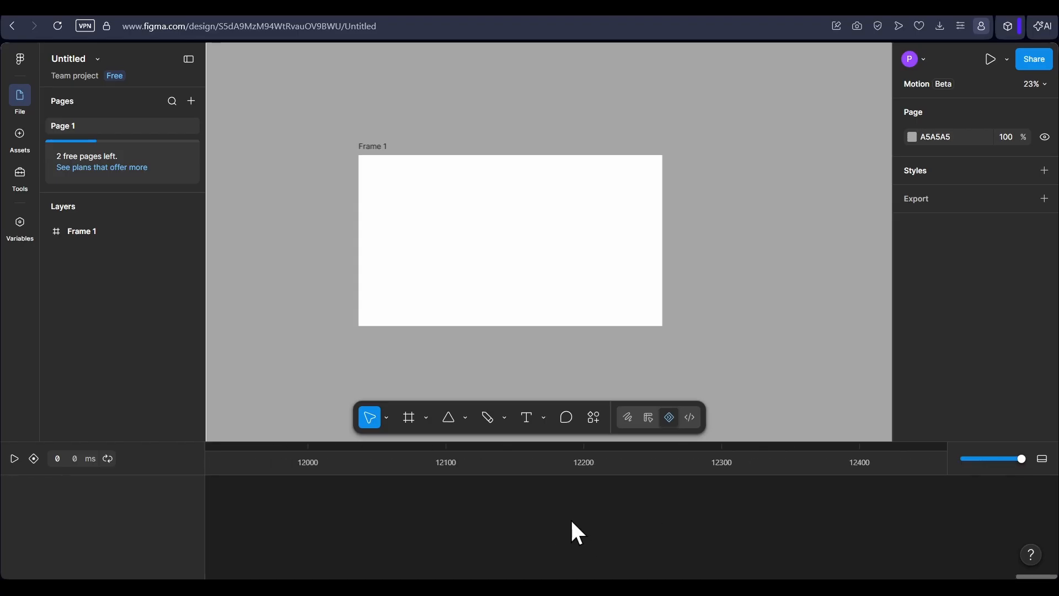
{"action": "scroll", "coordinate": [572, 522], "scroll_direction": "down", "scroll_amount": 5}
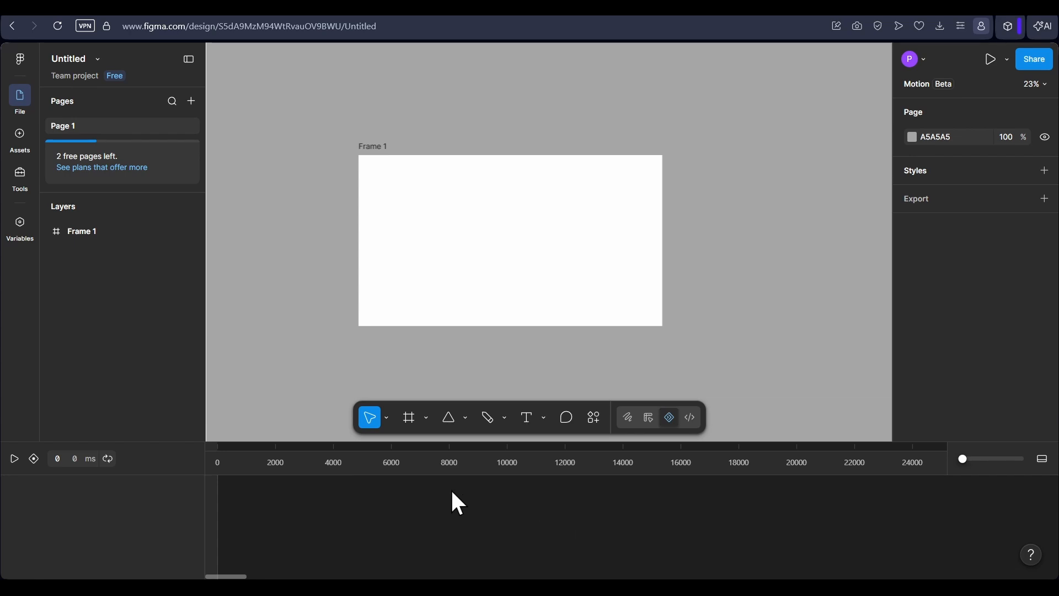
Step: Draw a triangle about 423 × 405 in the middle of Frame 1 and fill it with red
{"action": "left_click", "coordinate": [449, 421]}
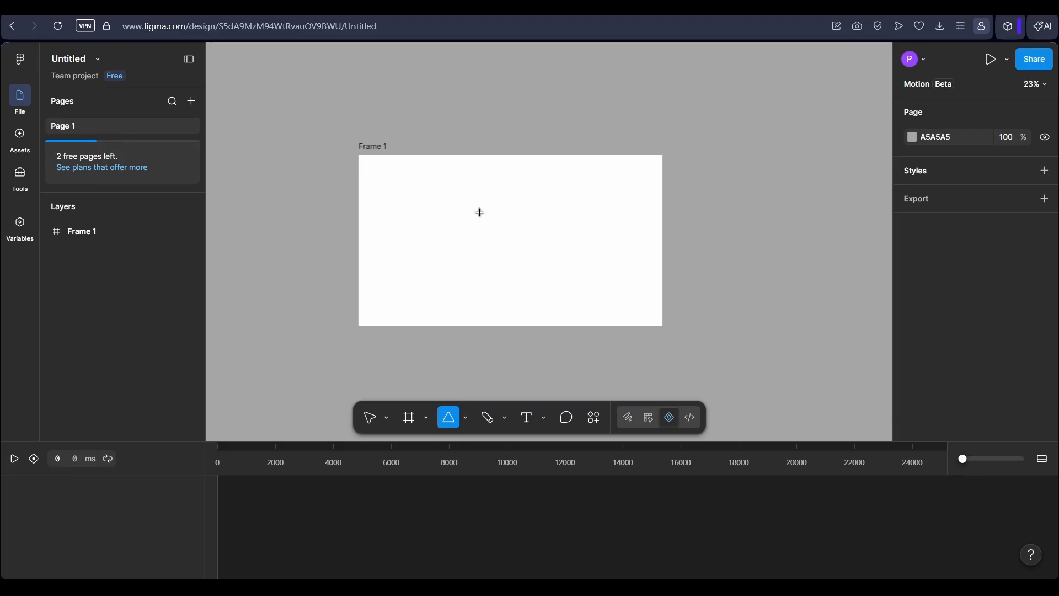
{"action": "left_click_drag", "start_coordinate": [477, 214], "coordinate": [545, 279]}
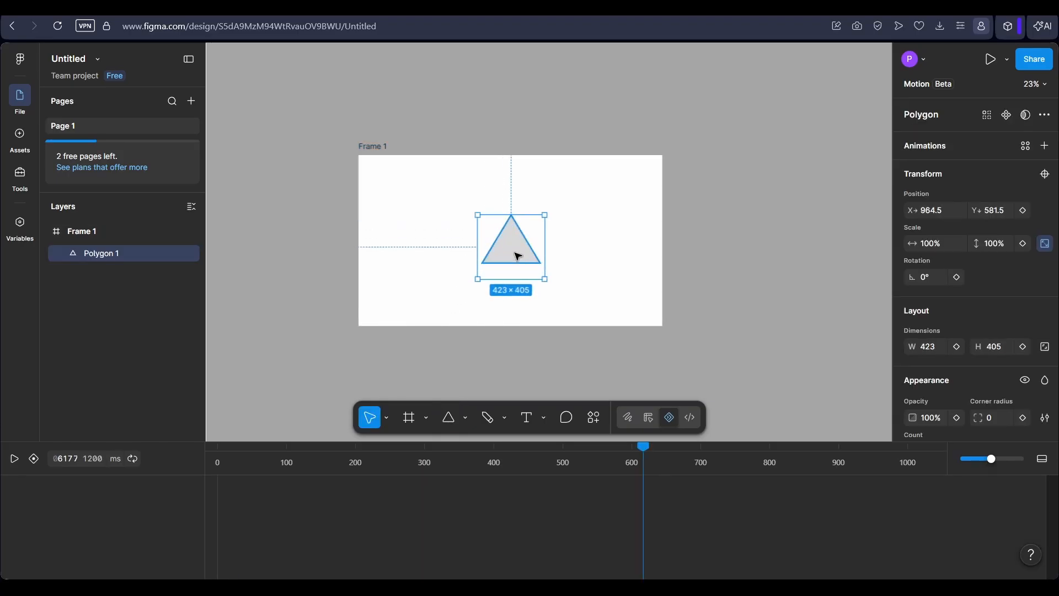
{"action": "scroll", "coordinate": [967, 321], "scroll_direction": "down", "scroll_amount": 4}
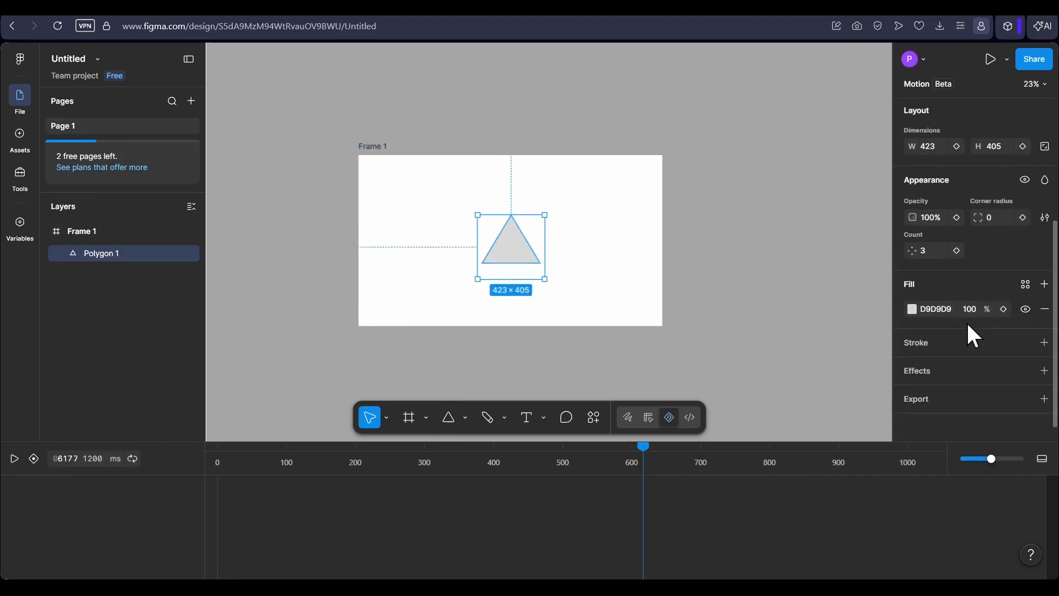
{"action": "left_click", "coordinate": [911, 302]}
{"action": "left_click_drag", "start_coordinate": [858, 311], "coordinate": [895, 282]}
{"action": "left_click", "coordinate": [754, 158]}
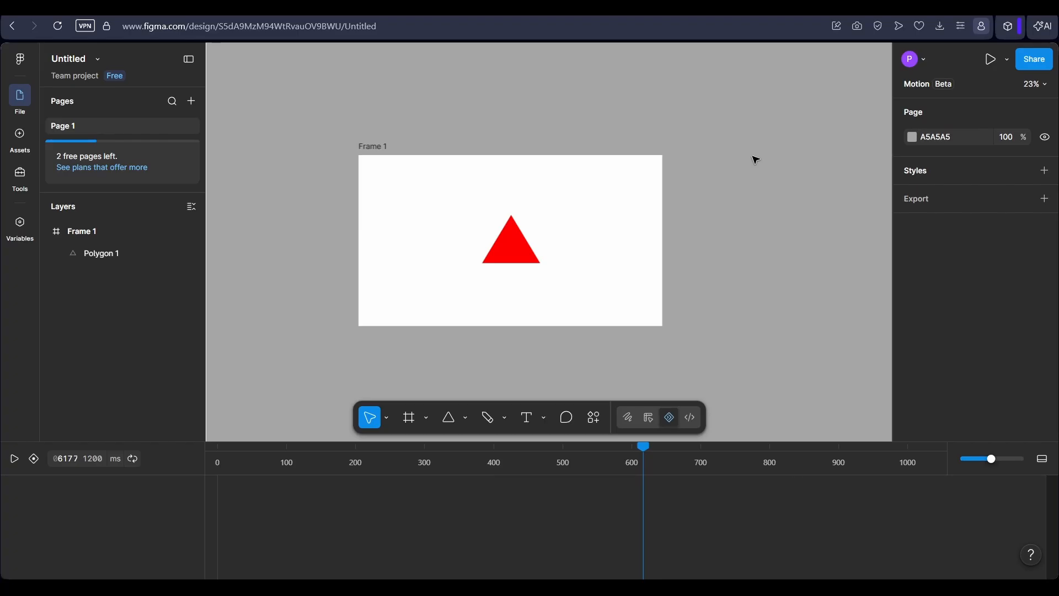
Step: Add a Position animation to the red triangle, keeping the Slide in type from the left, and close its settings
{"action": "left_click", "coordinate": [513, 243]}
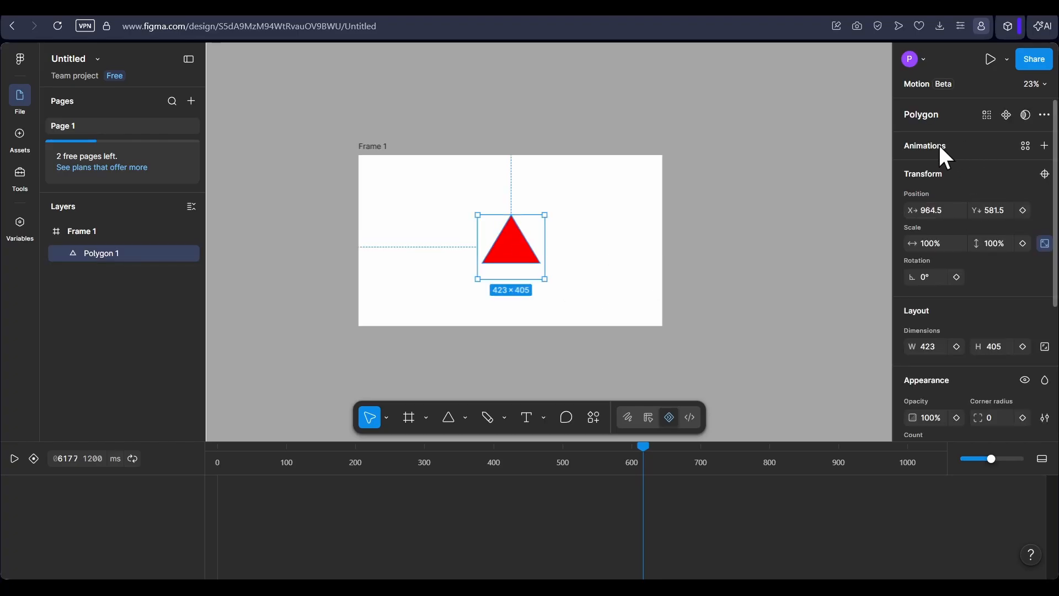
{"action": "left_click", "coordinate": [1045, 145]}
{"action": "left_click", "coordinate": [780, 173]}
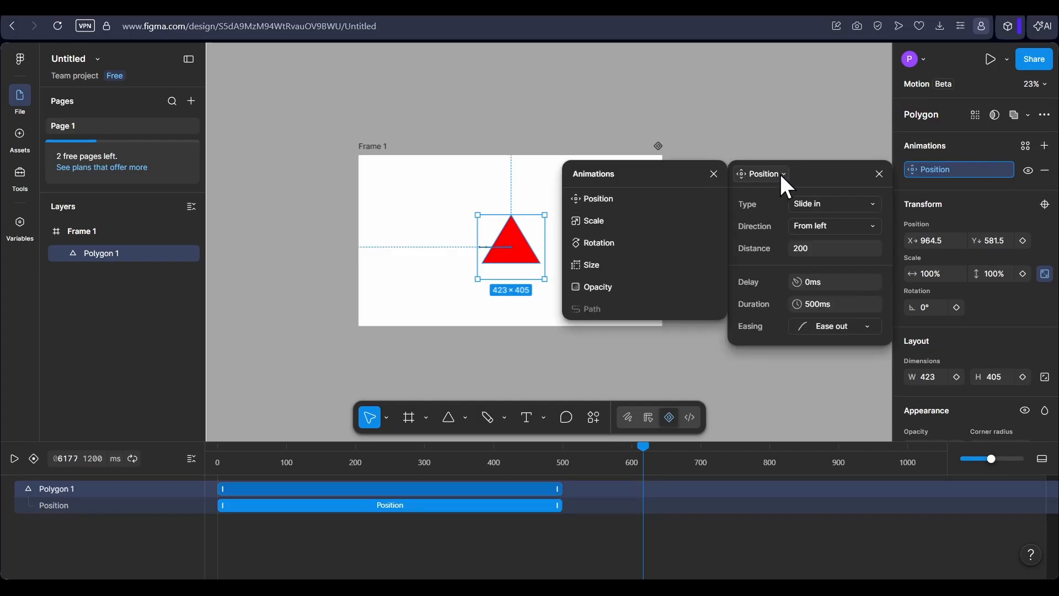
{"action": "left_click", "coordinate": [601, 199]}
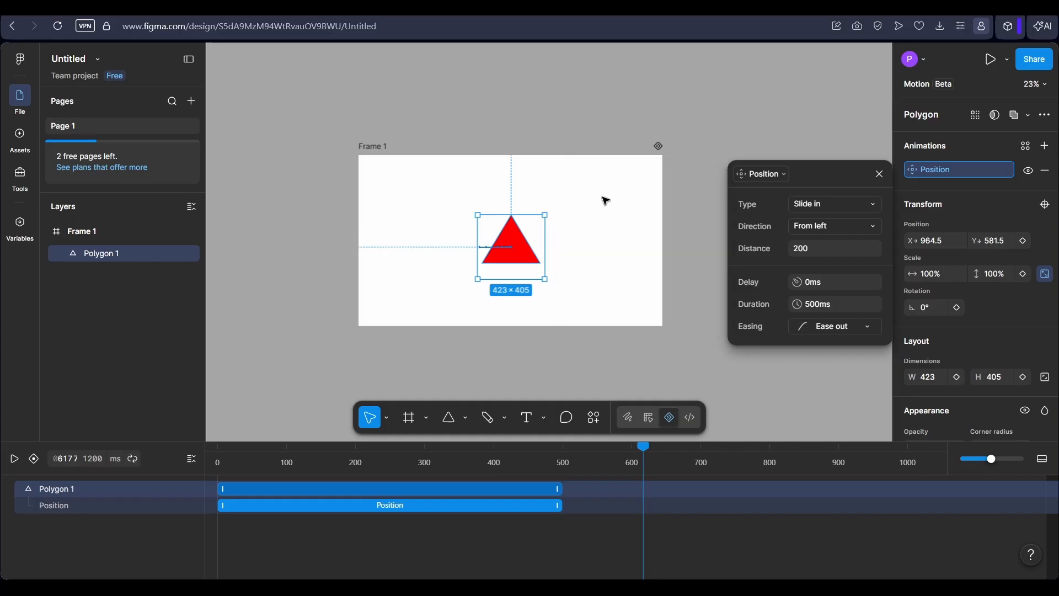
{"action": "left_click", "coordinate": [848, 203]}
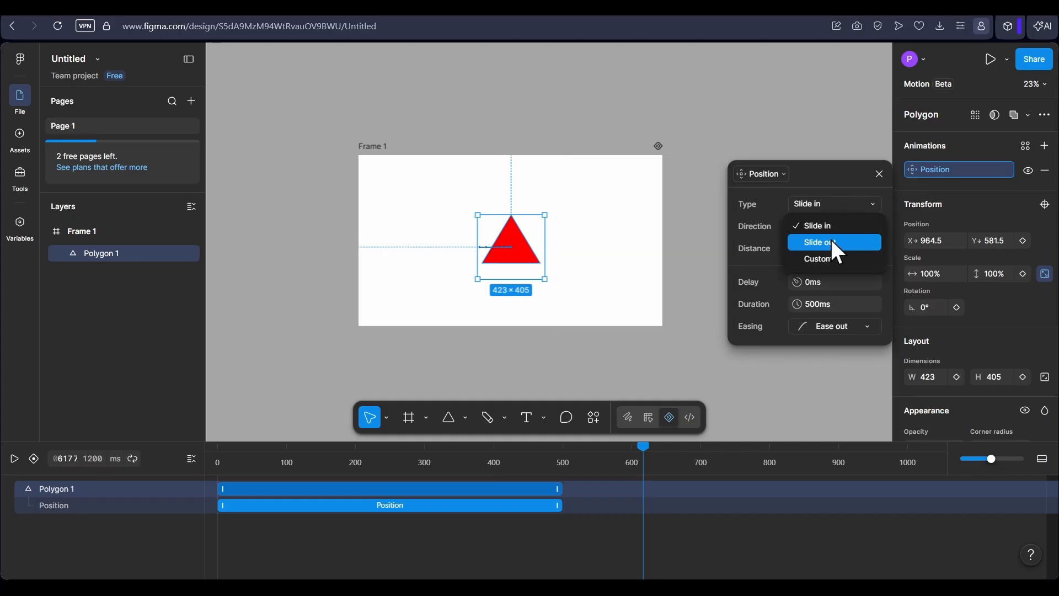
{"action": "left_click", "coordinate": [768, 209]}
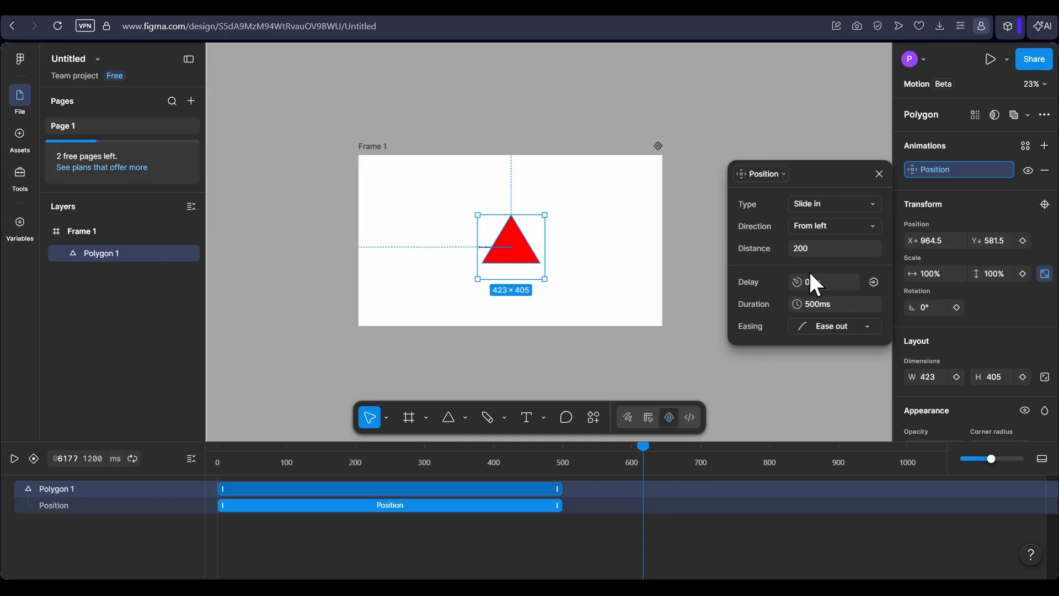
{"action": "left_click", "coordinate": [879, 174]}
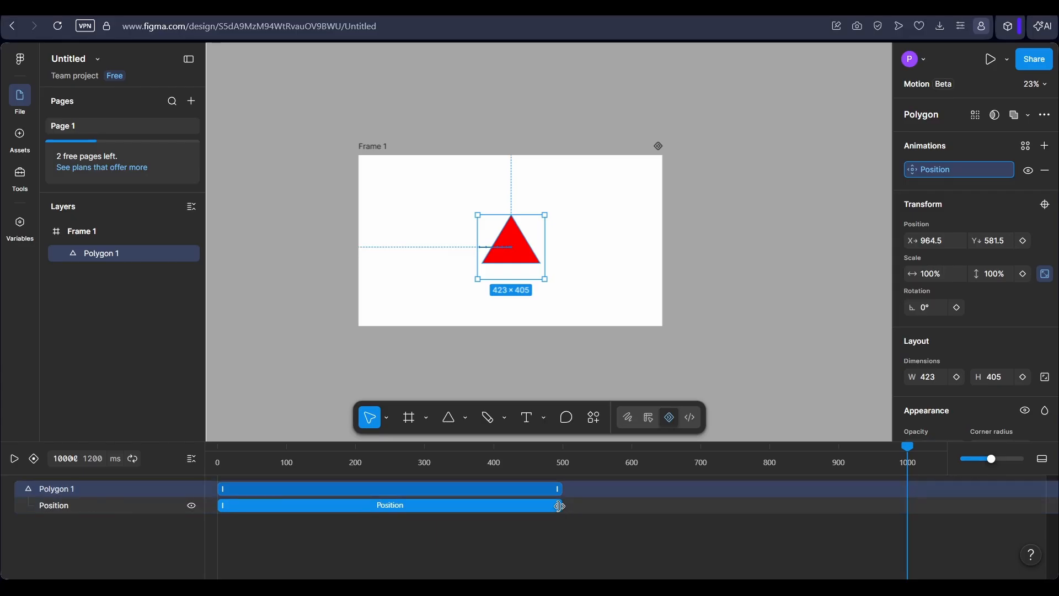
Step: Extend the triangle's Position animation to 1000 ms on the timeline and play it back
{"action": "left_click_drag", "start_coordinate": [559, 506], "coordinate": [909, 497]}
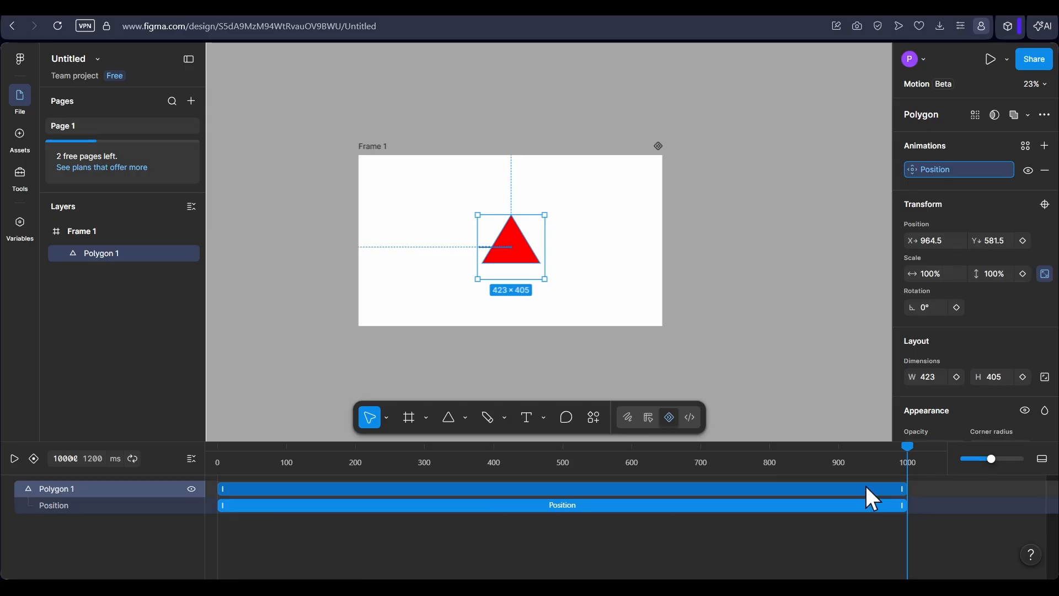
{"action": "left_click", "coordinate": [15, 461]}
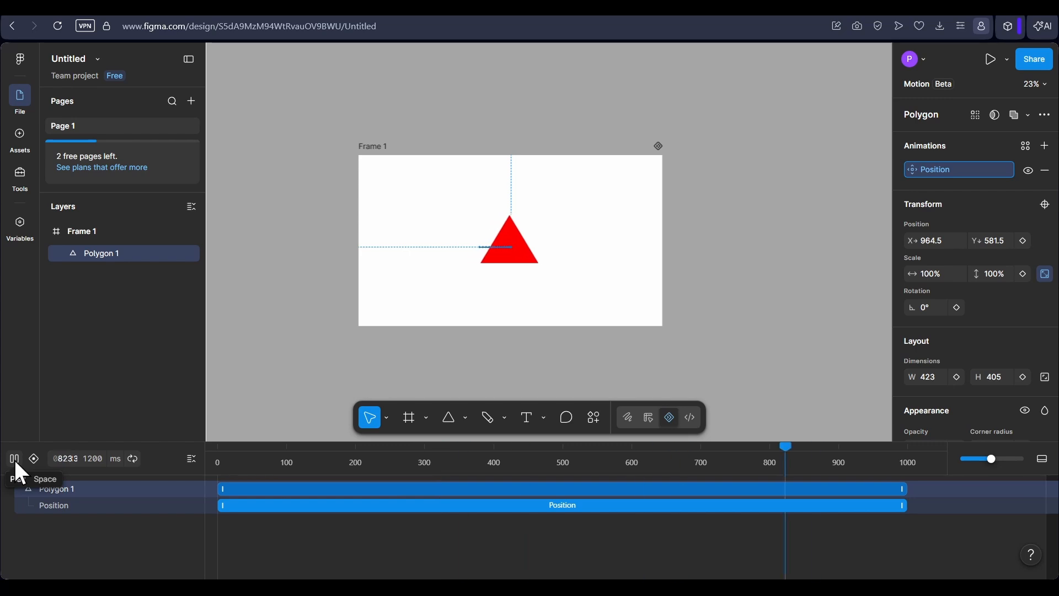
{"action": "left_click", "coordinate": [15, 460]}
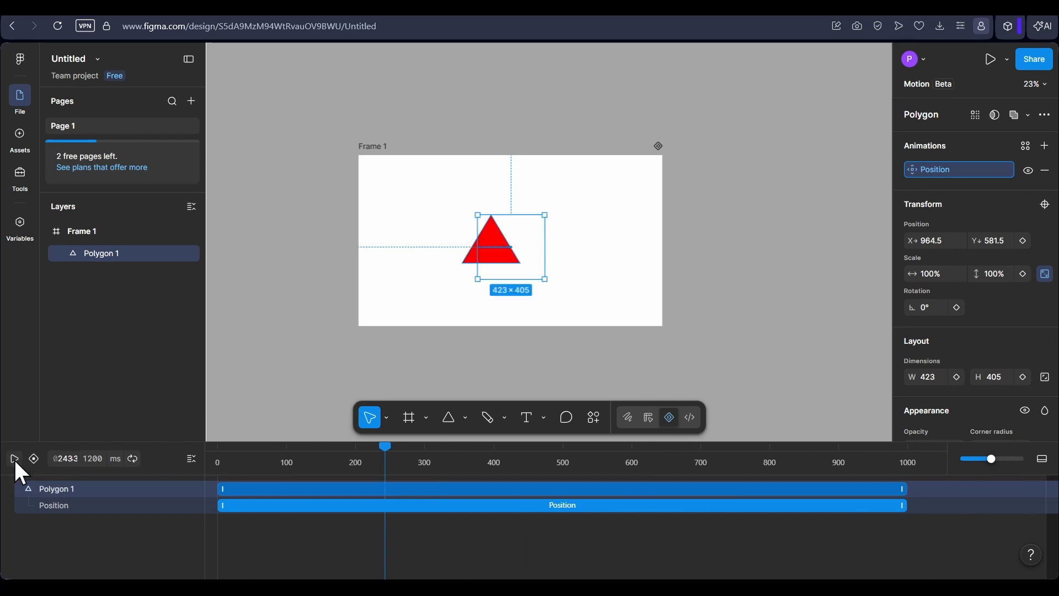
Step: Set the distance of the triangle's Position animation to 1000
{"action": "left_click", "coordinate": [938, 170]}
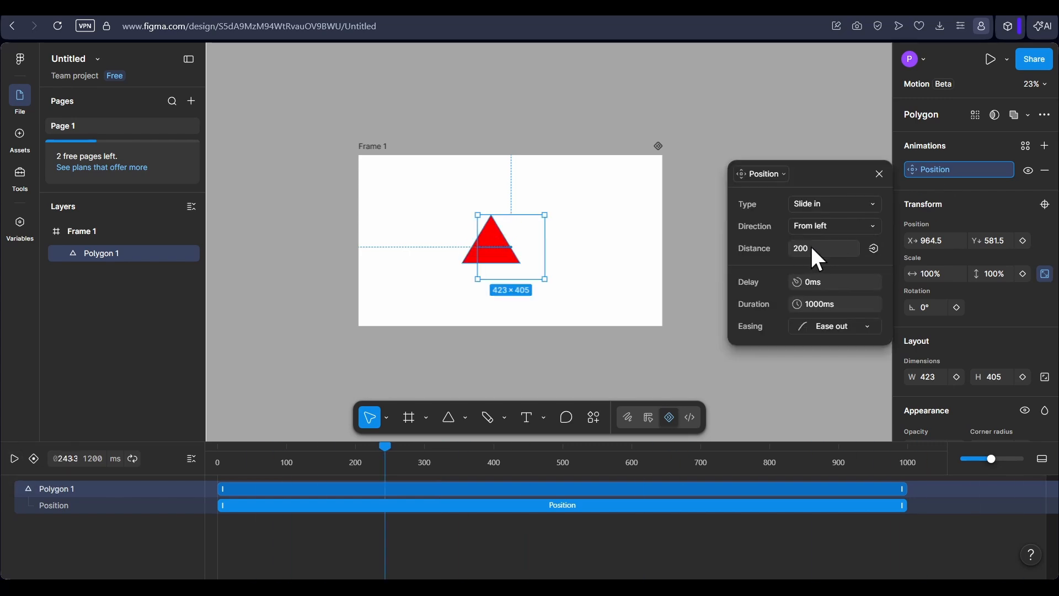
{"action": "type", "text": "1000"}
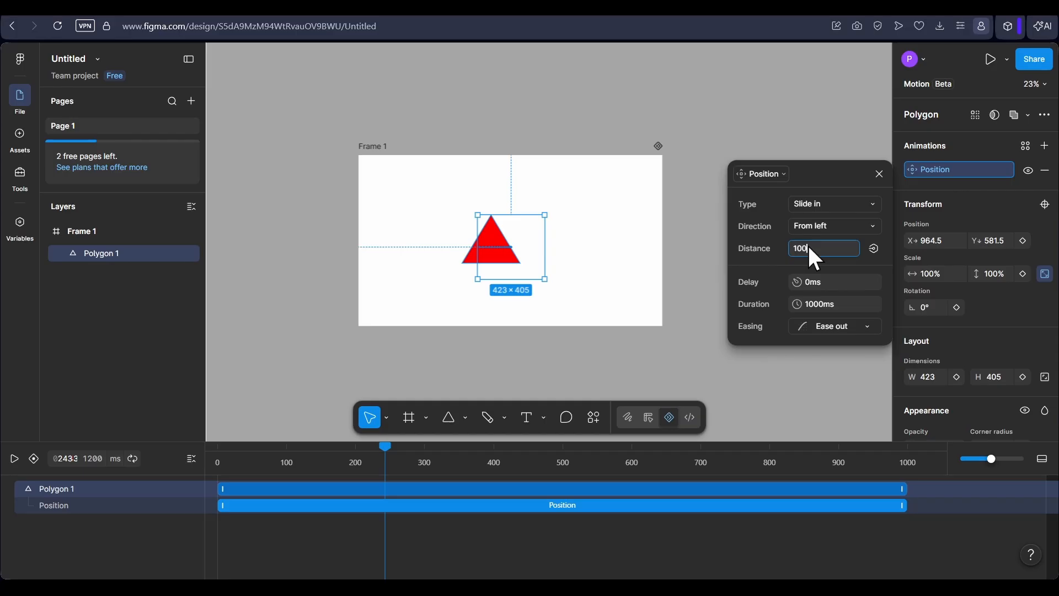
{"action": "key", "text": "Return"}
Step: Move the triangle toward the right of the frame, to about X 1325, Y 585, and play back the slide
{"action": "key", "text": "Escape"}
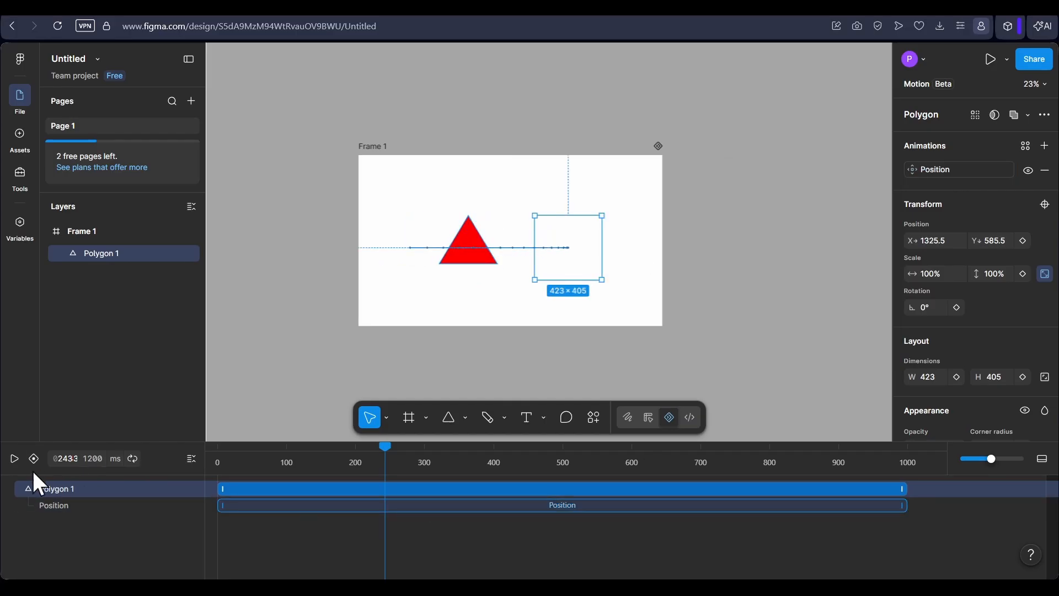
{"action": "left_click", "coordinate": [14, 459]}
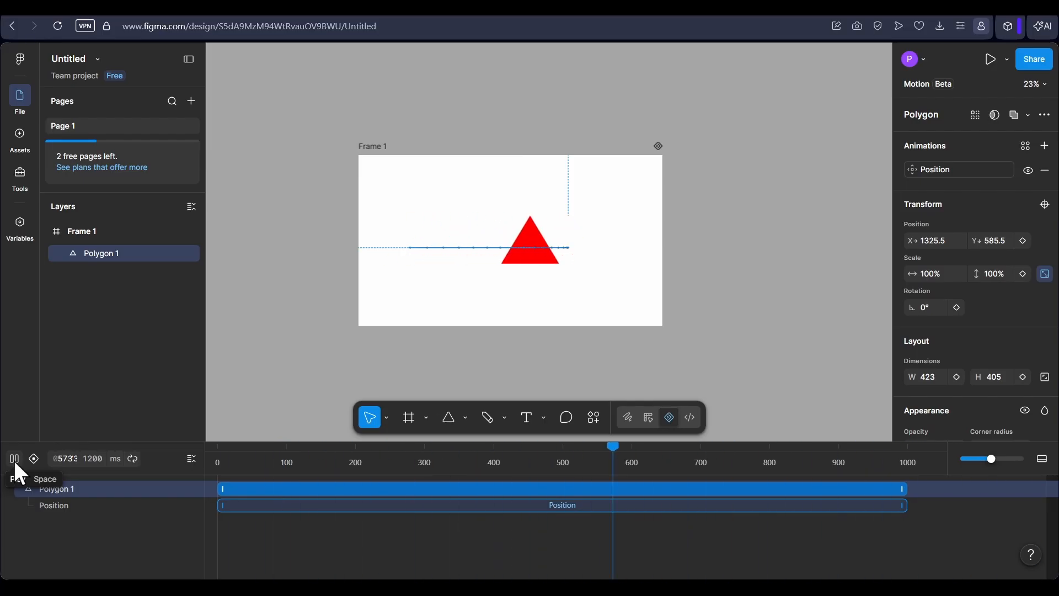
{"action": "left_click", "coordinate": [15, 463]}
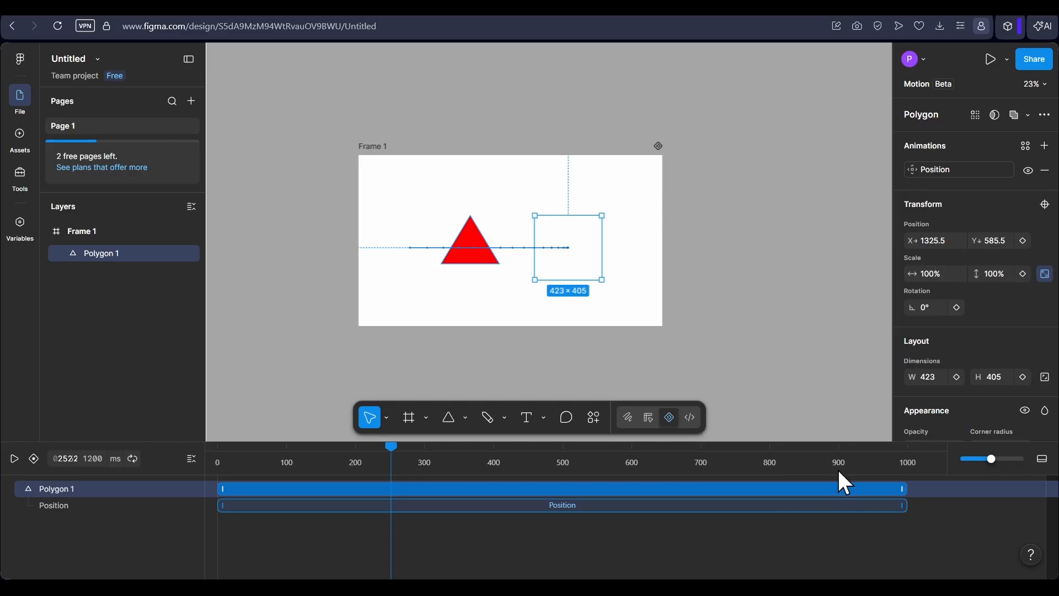
Step: Set the timeline's total duration to 5000 ms and stretch the triangle's Position animation to about 2000 ms
{"action": "left_click_drag", "start_coordinate": [992, 459], "coordinate": [972, 462]}
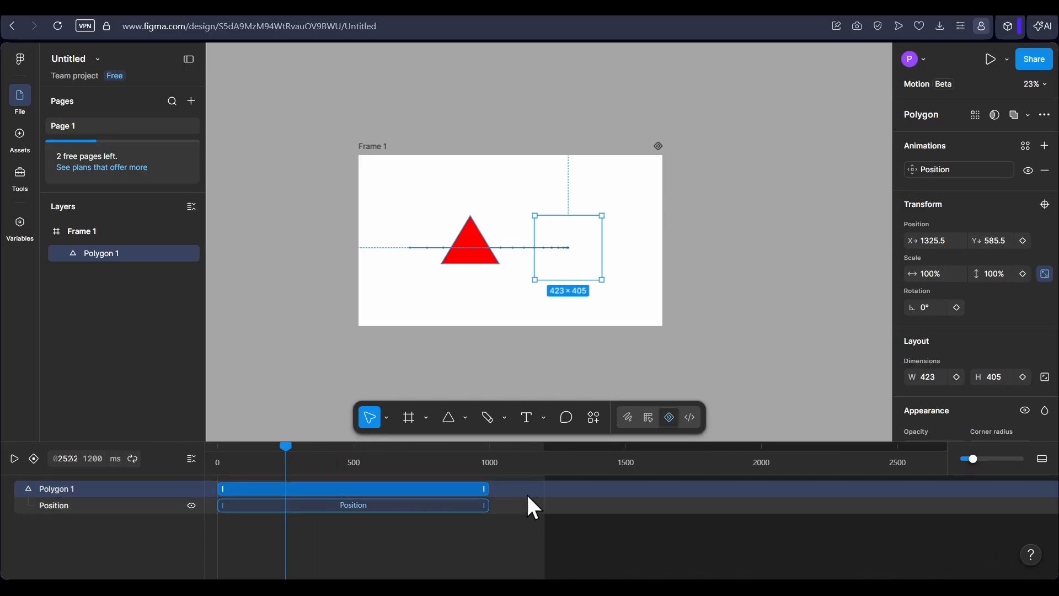
{"action": "left_click", "coordinate": [91, 459]}
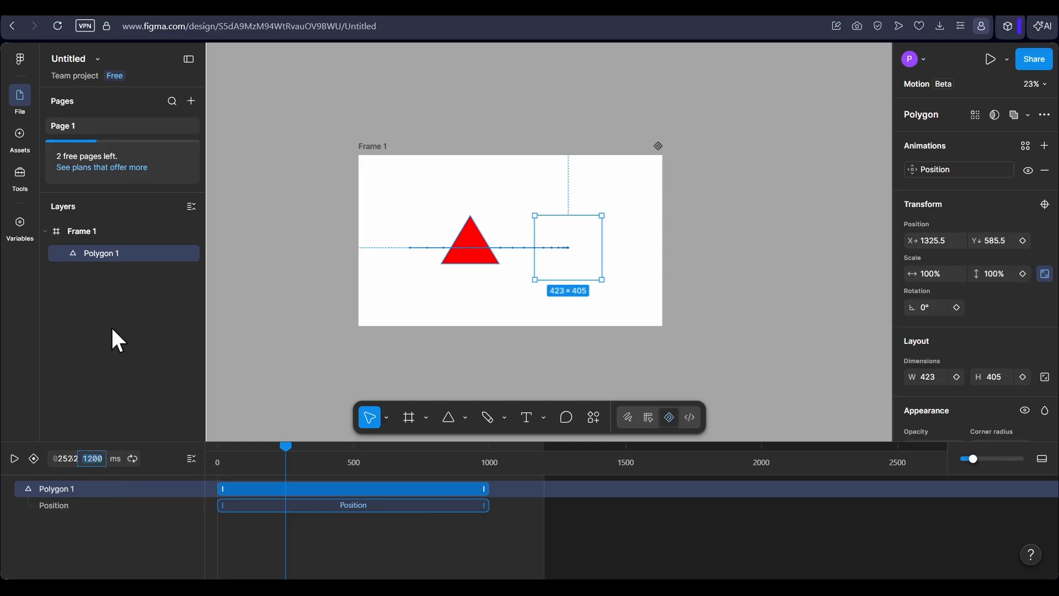
{"action": "type", "text": "5000"}
{"action": "key", "text": "Return"}
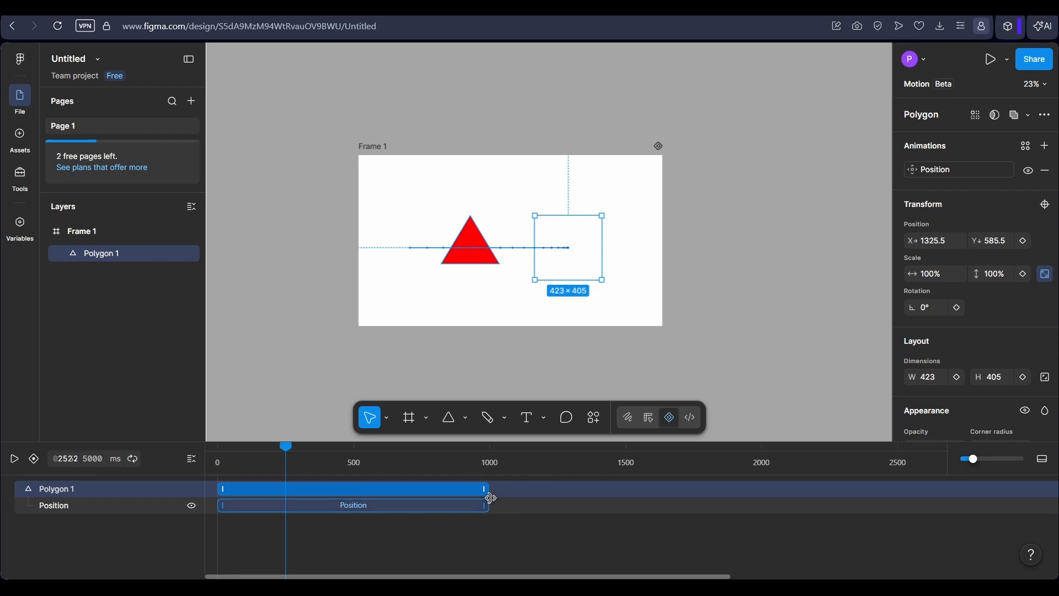
{"action": "left_click_drag", "start_coordinate": [484, 488], "coordinate": [770, 489]}
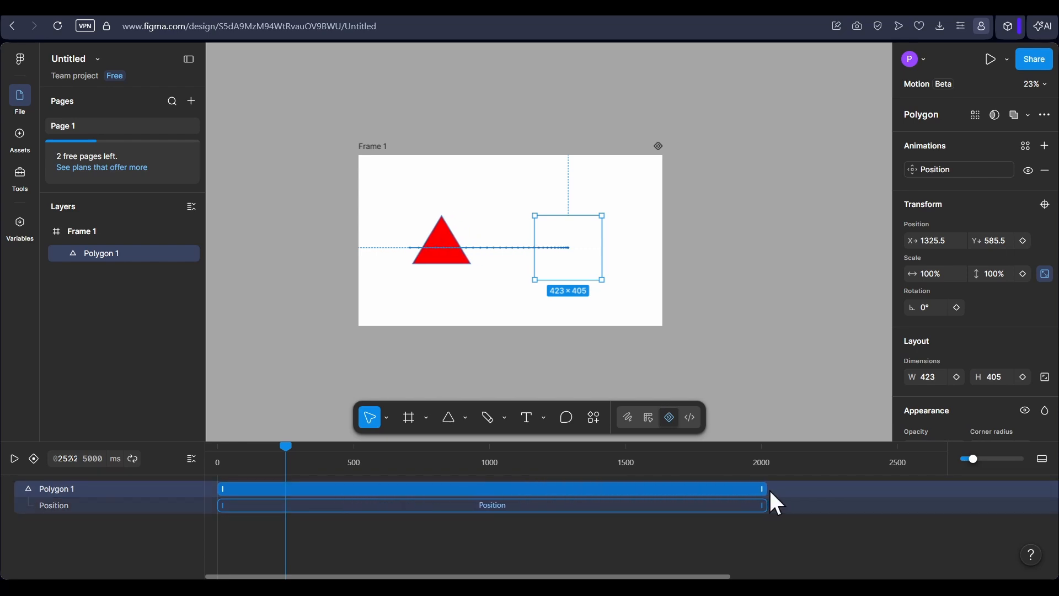
Step: Set the timeline's total duration to 2000 ms and play back the triangle's slide
{"action": "left_click", "coordinate": [96, 459]}
{"action": "type", "text": "200"}
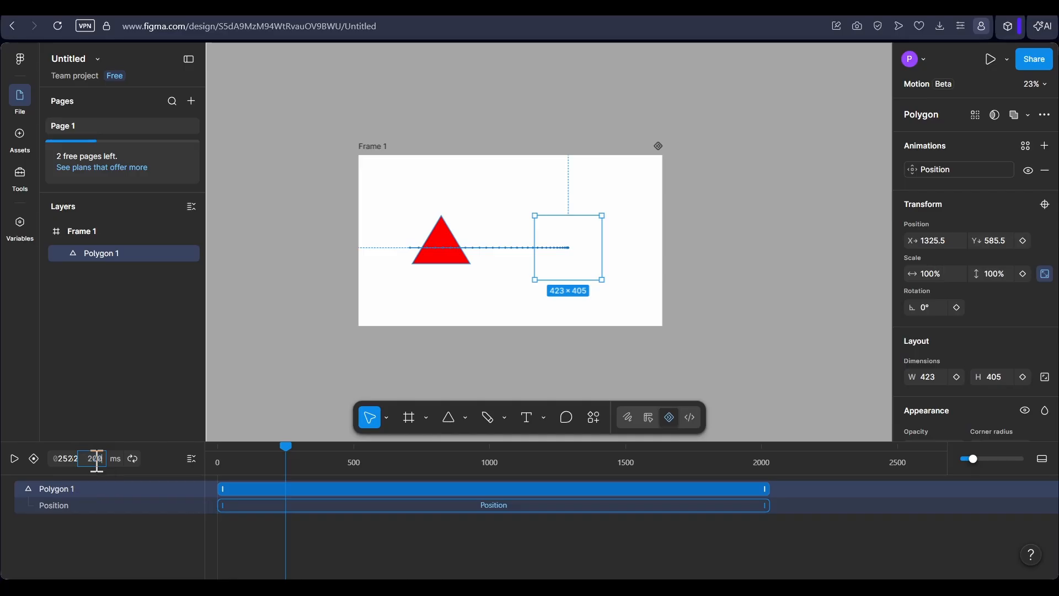
{"action": "type", "text": "0"}
{"action": "key", "text": "Return"}
{"action": "left_click", "coordinate": [13, 459]}
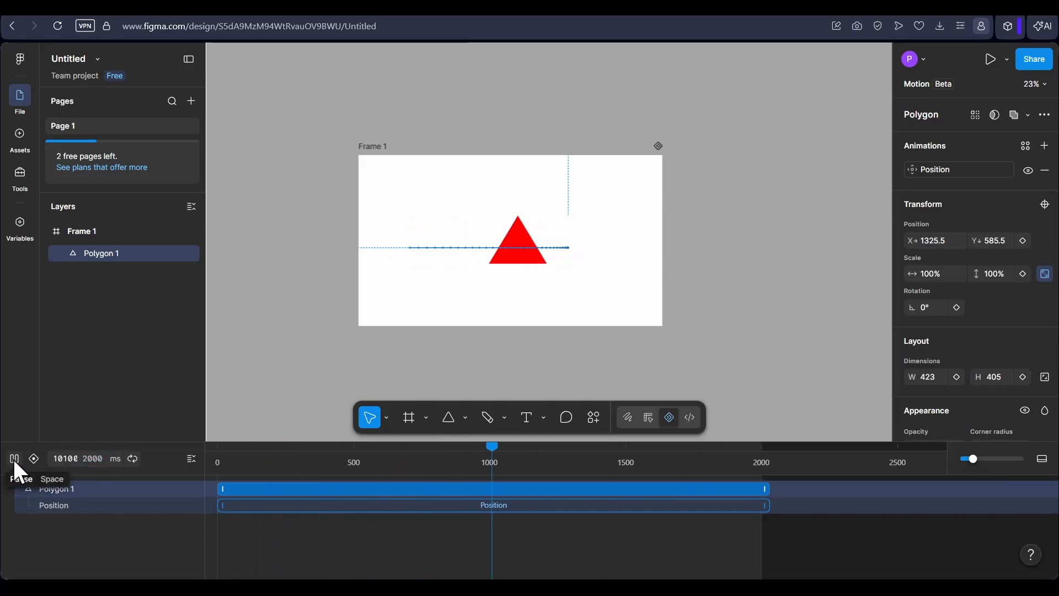
{"action": "left_click", "coordinate": [14, 459]}
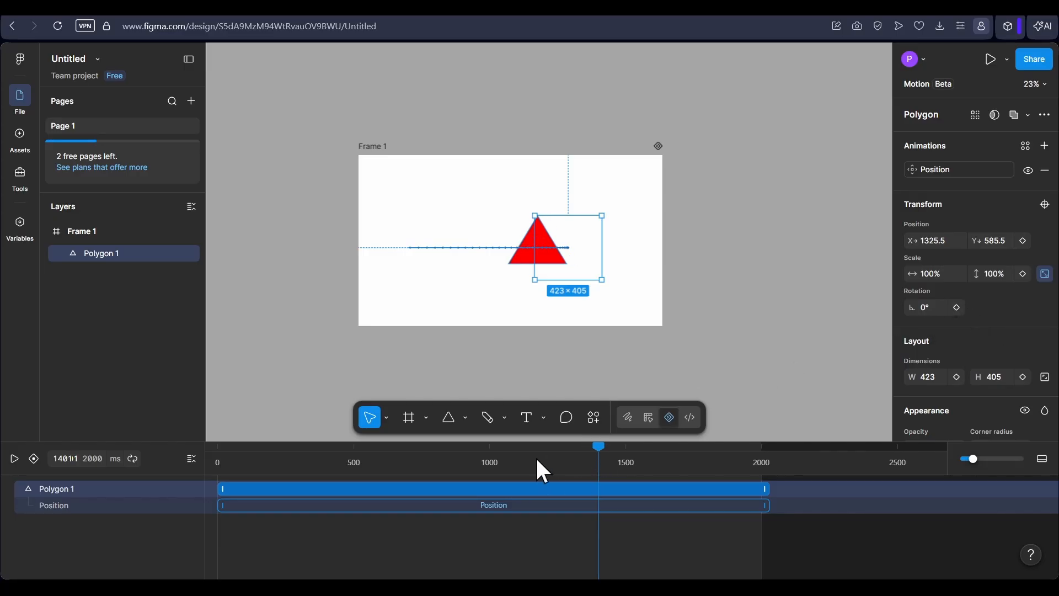
Step: Keyframe the triangle's rotation at 0° at 0 ms and 180° at 2000 ms, and scrub through the animation
{"action": "left_click_drag", "start_coordinate": [539, 469], "coordinate": [218, 501]}
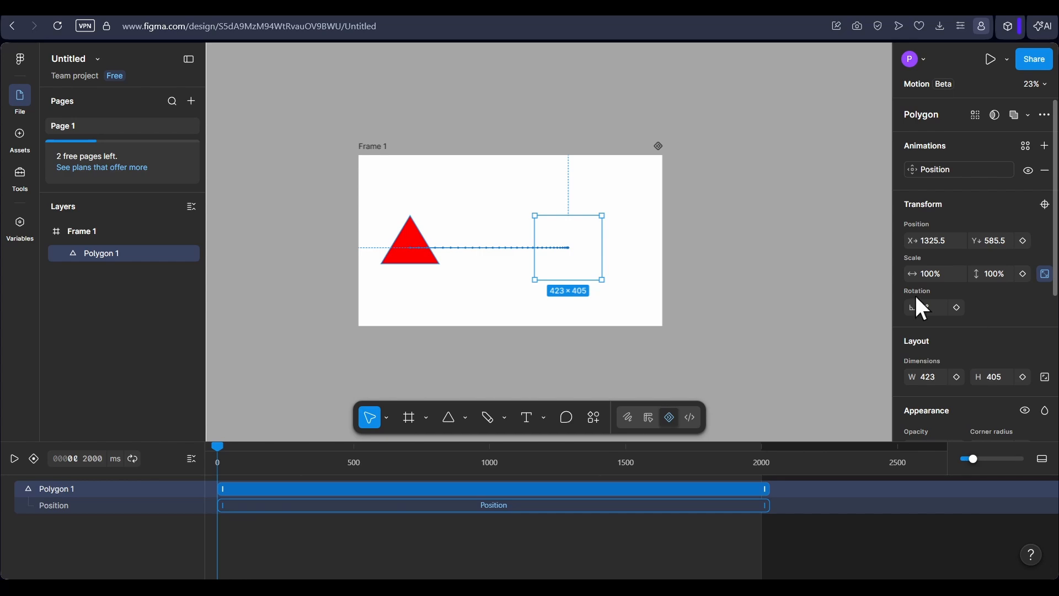
{"action": "left_click", "coordinate": [956, 307]}
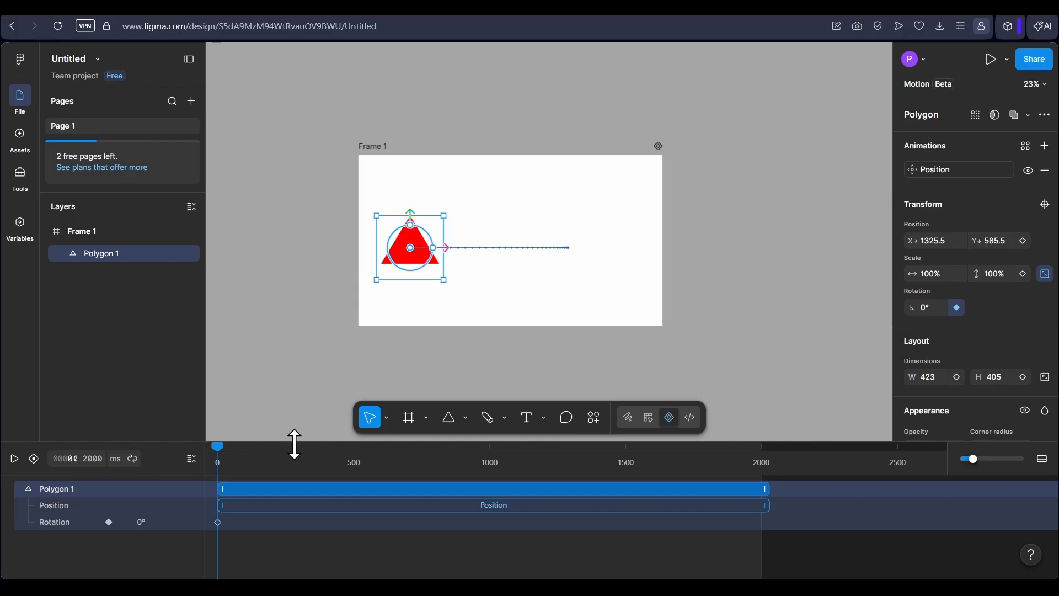
{"action": "left_click_drag", "start_coordinate": [219, 444], "coordinate": [768, 498]}
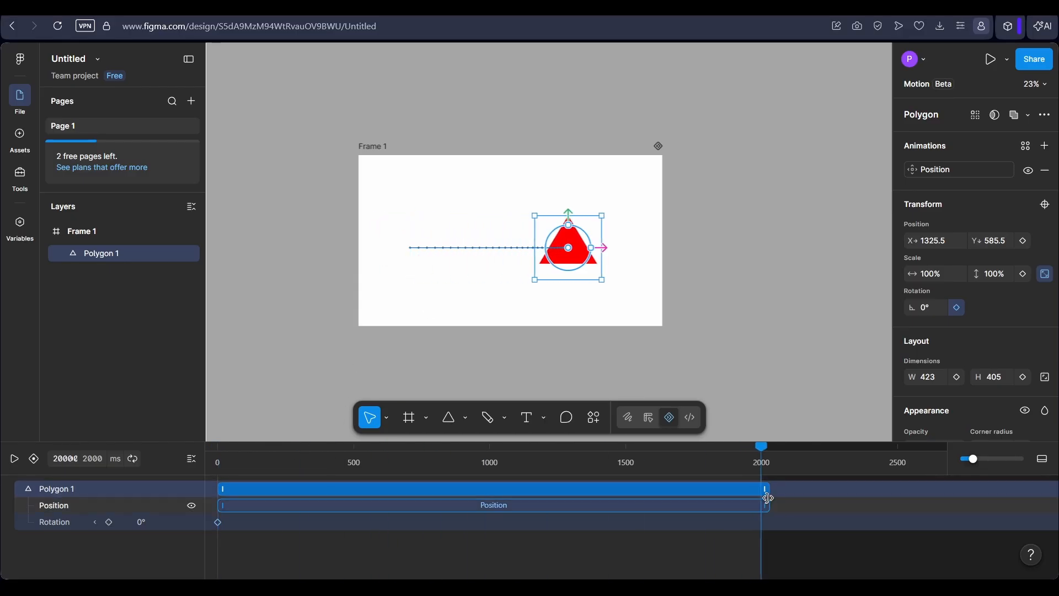
{"action": "left_click", "coordinate": [931, 310]}
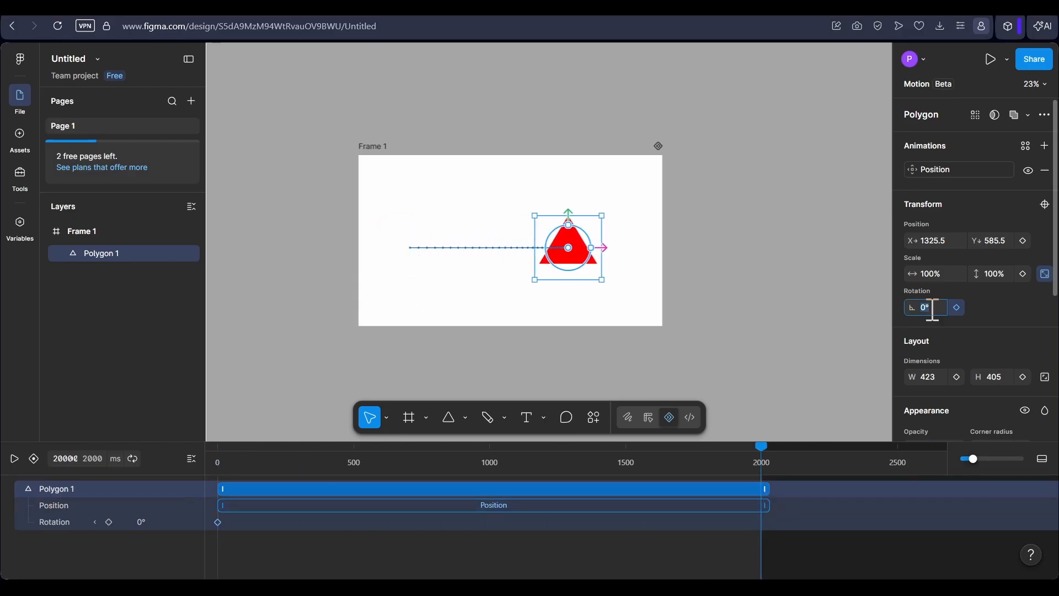
{"action": "type", "text": "180"}
{"action": "key", "text": "Return"}
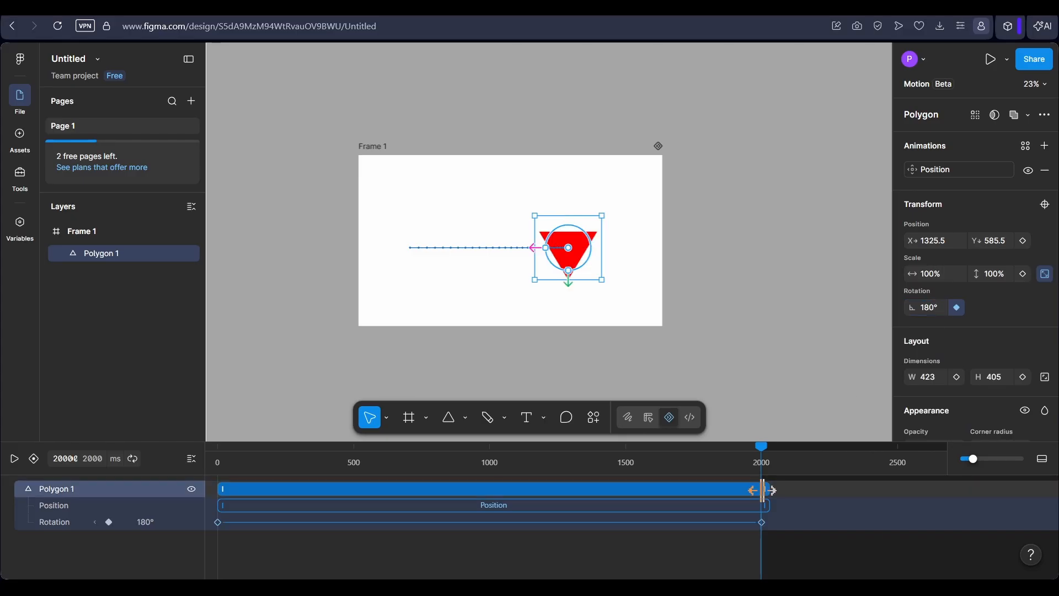
{"action": "left_click_drag", "start_coordinate": [761, 451], "coordinate": [468, 544]}
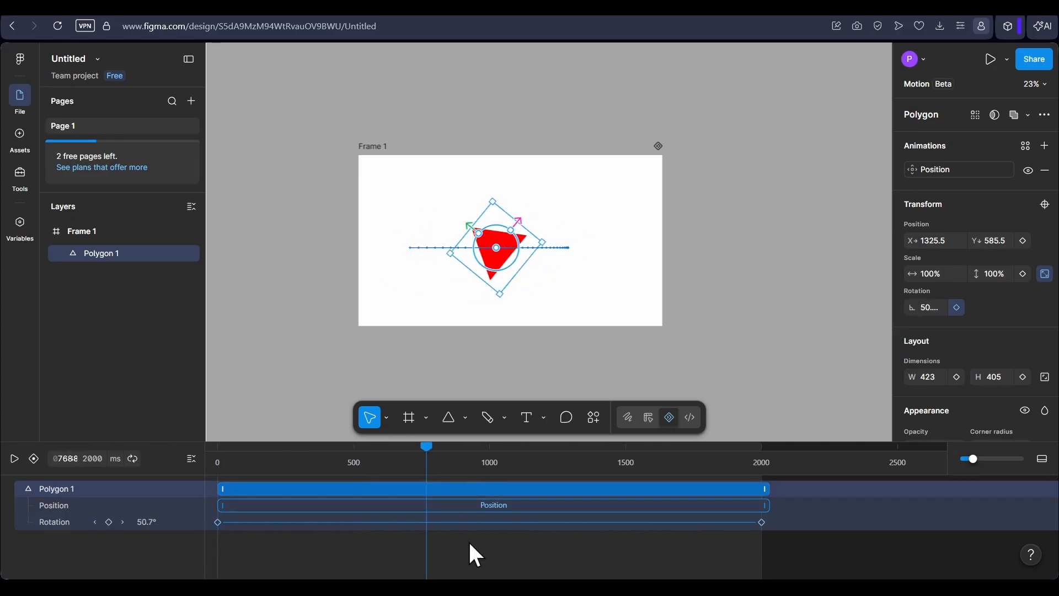
Step: Set the easing between the triangle's two rotation keyframes to Ease in and out
{"action": "left_click", "coordinate": [490, 522]}
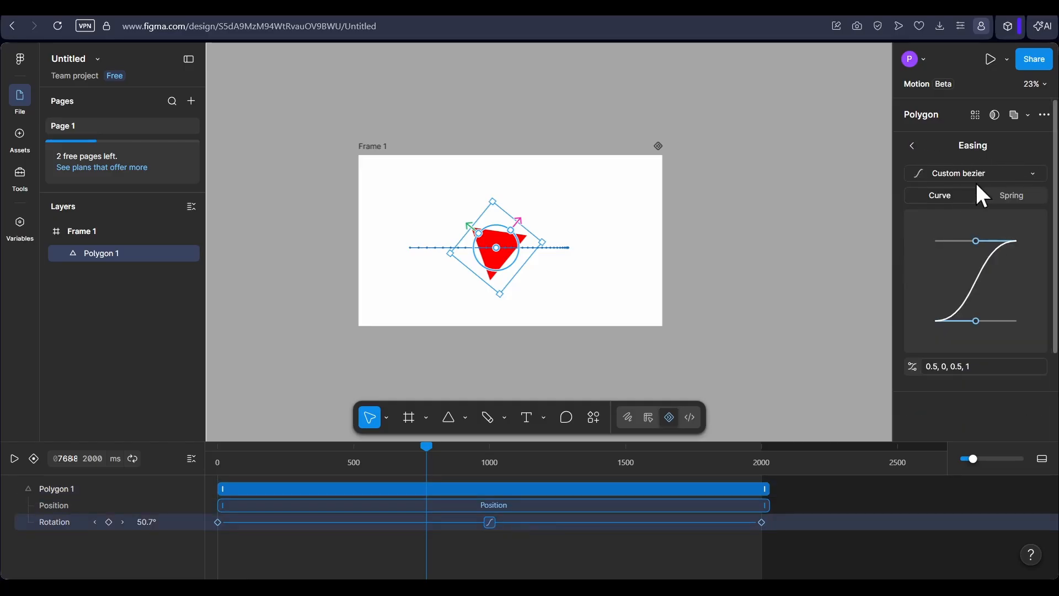
{"action": "left_click", "coordinate": [1007, 182]}
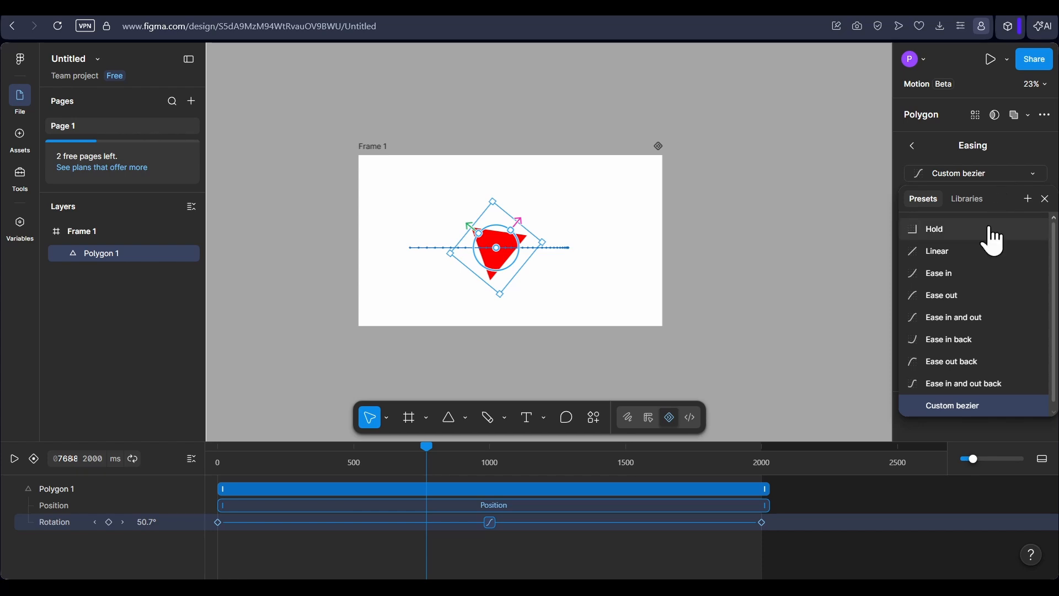
{"action": "left_click", "coordinate": [961, 319]}
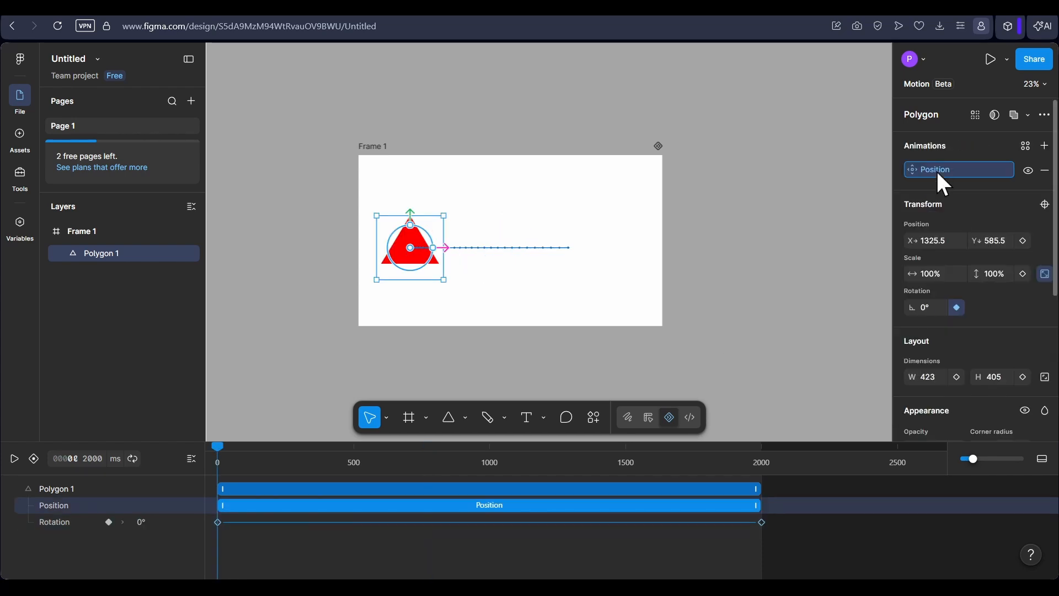
Step: Set the easing of the triangle's slide-in Position animation to Ease in and out and play back the result
{"action": "left_click", "coordinate": [935, 171]}
{"action": "left_click", "coordinate": [844, 326]}
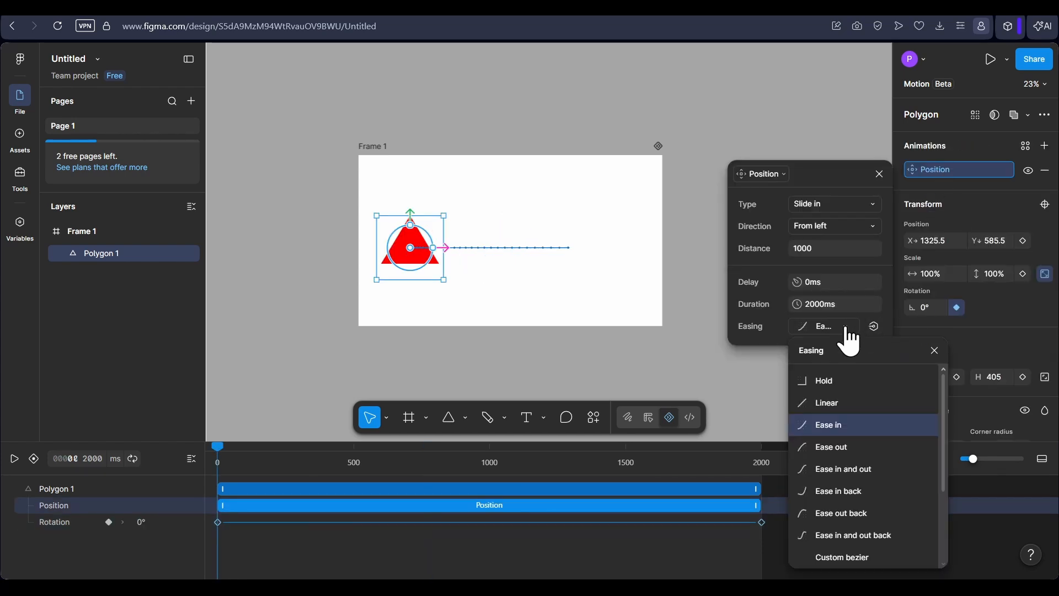
{"action": "left_click", "coordinate": [846, 471]}
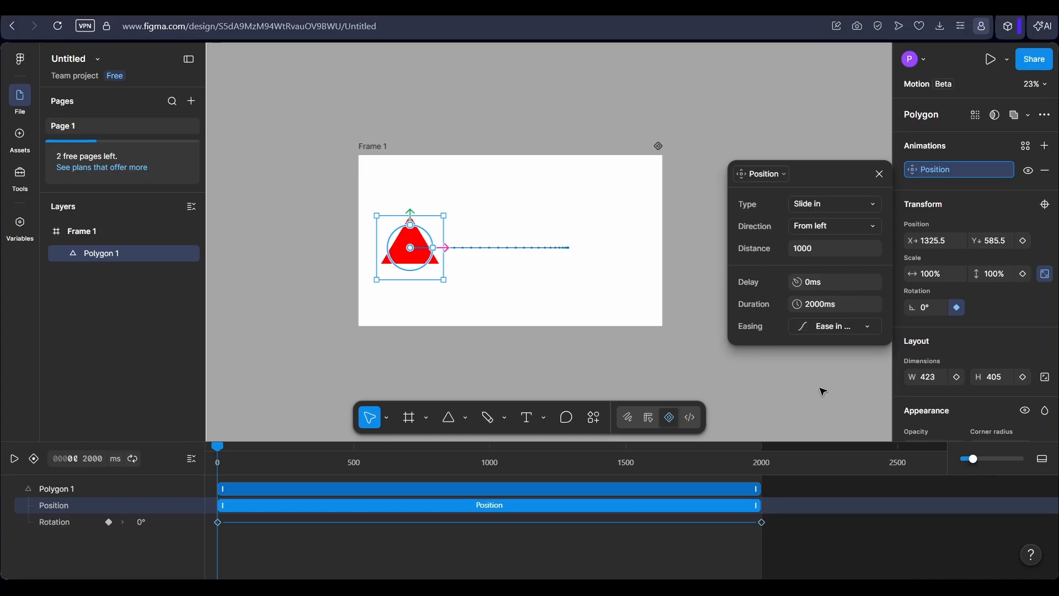
{"action": "left_click", "coordinate": [803, 393]}
{"action": "left_click", "coordinate": [13, 460]}
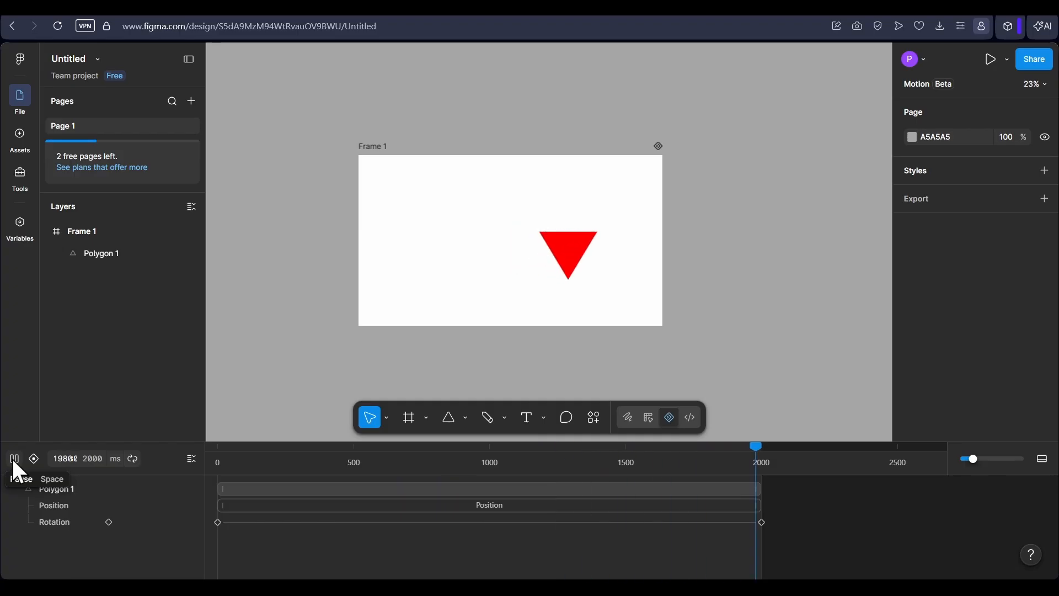
Step: Turn on auto-keyframing for the triangle and move it up to about X 1408, Y 276 at about 985 ms
{"action": "left_click", "coordinate": [410, 246]}
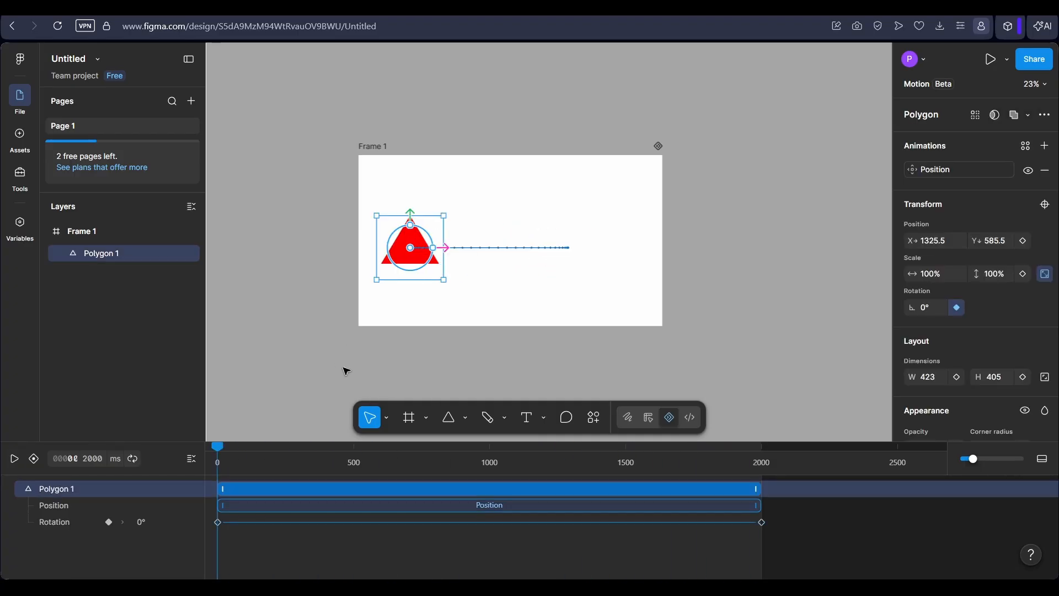
{"action": "left_click", "coordinate": [33, 459]}
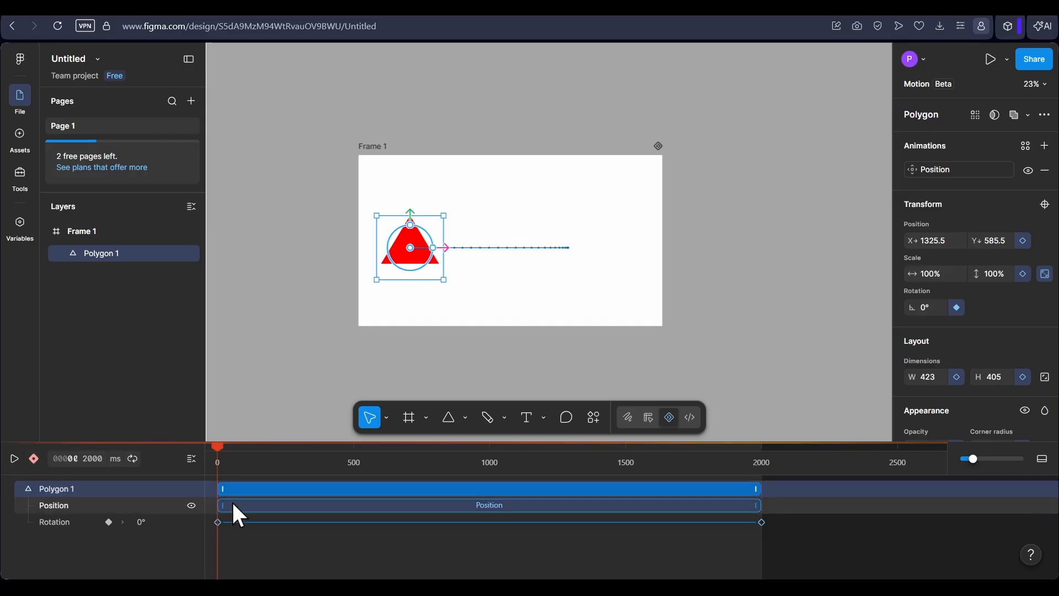
{"action": "left_click_drag", "start_coordinate": [219, 460], "coordinate": [486, 494]}
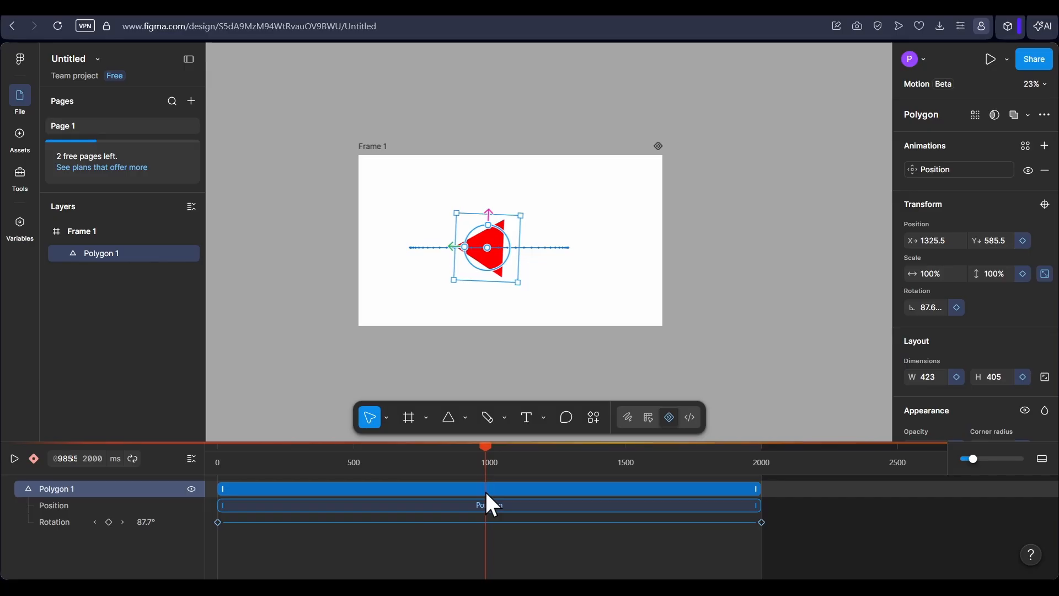
{"action": "left_click_drag", "start_coordinate": [494, 259], "coordinate": [509, 216]}
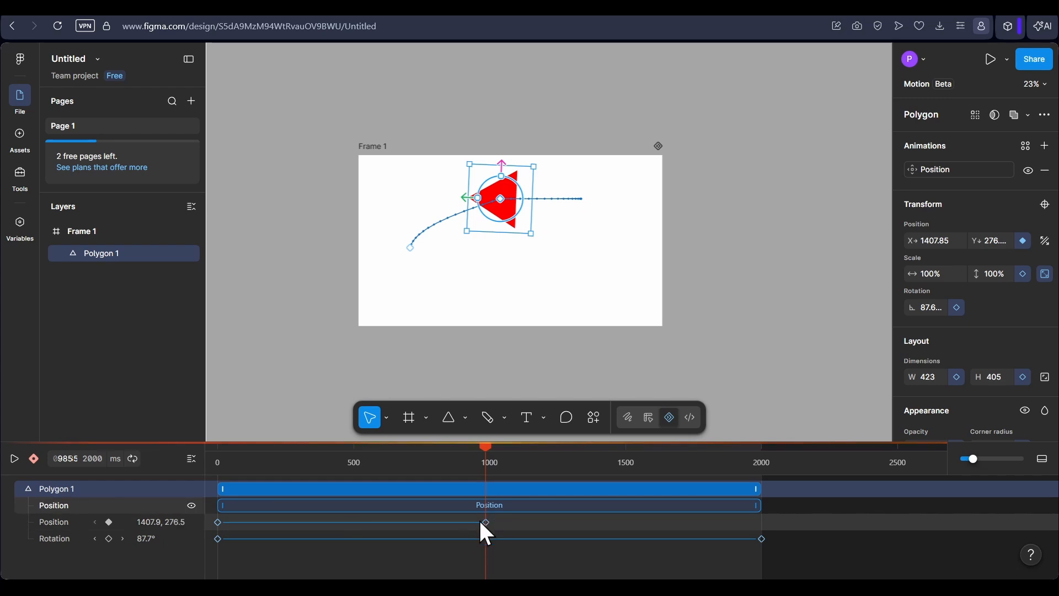
Step: Keyframe the triangle's position at about X 1521, Y 698 at 2000 ms and turn off auto-keyframing
{"action": "left_click_drag", "start_coordinate": [489, 445], "coordinate": [762, 505]}
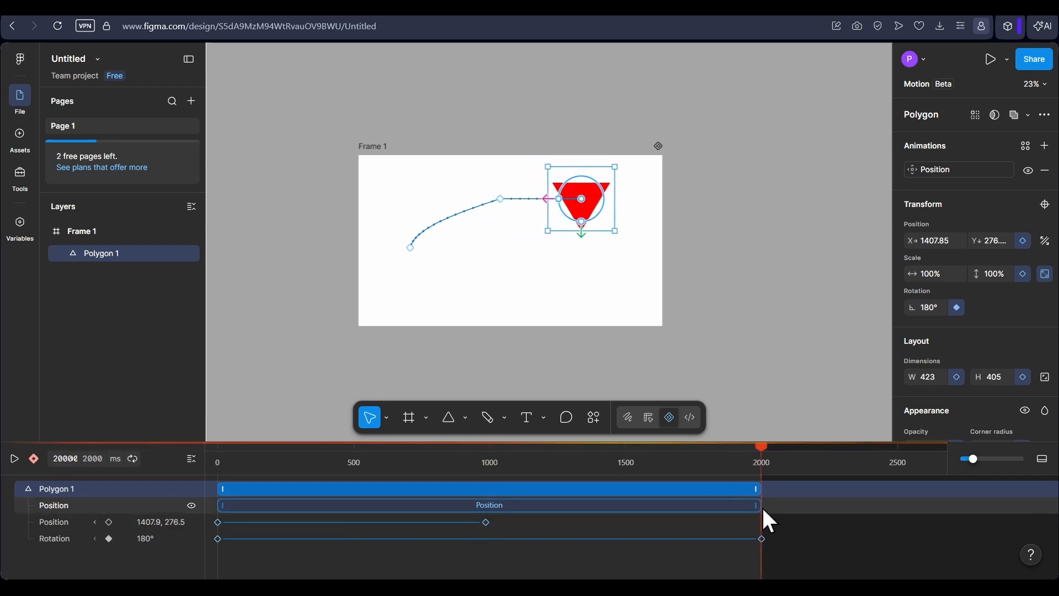
{"action": "left_click_drag", "start_coordinate": [583, 203], "coordinate": [601, 270]}
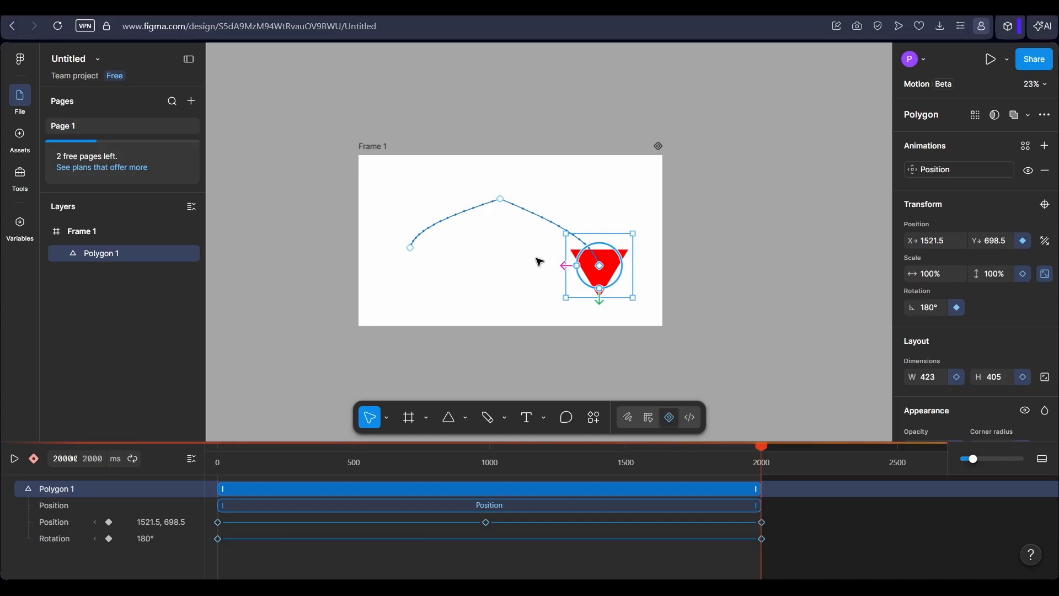
{"action": "left_click", "coordinate": [34, 458]}
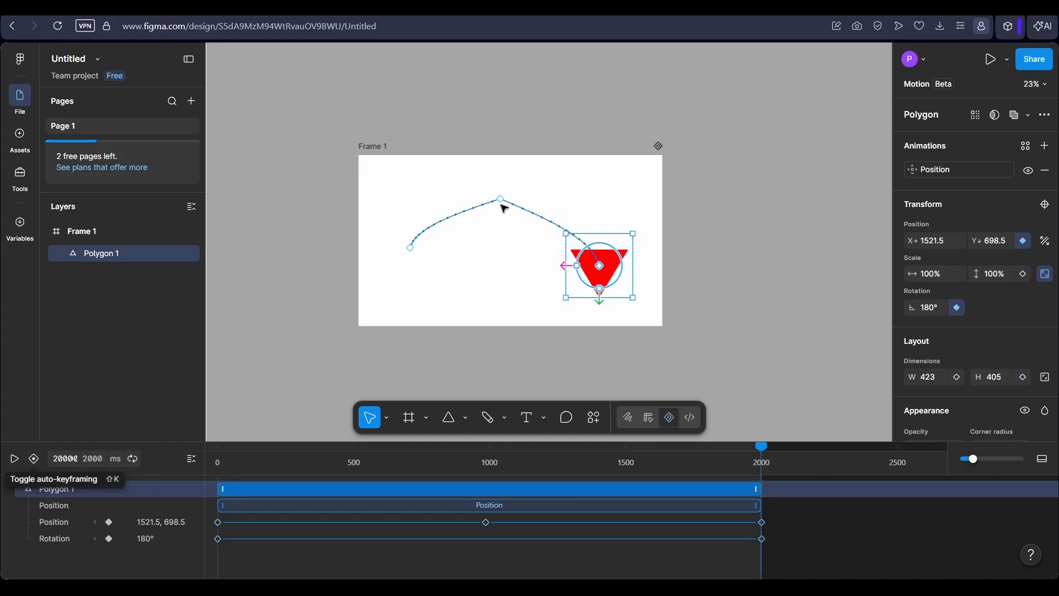
Step: Set the easing between the triangle's first two position keyframes to Ease in and out, trying a spring curve along the way
{"action": "left_click_drag", "start_coordinate": [760, 448], "coordinate": [327, 530]}
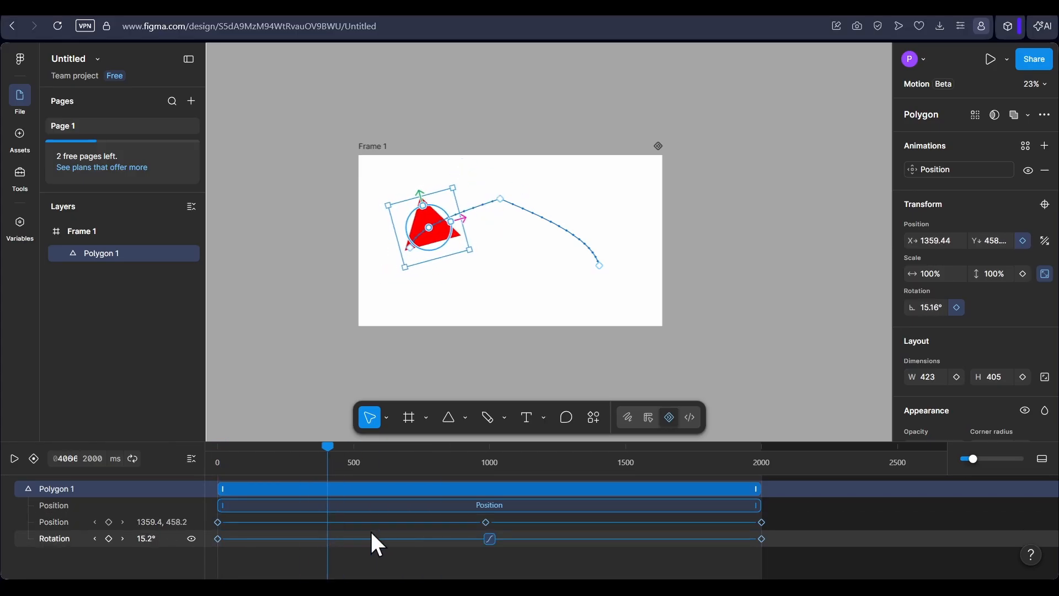
{"action": "left_click", "coordinate": [351, 522]}
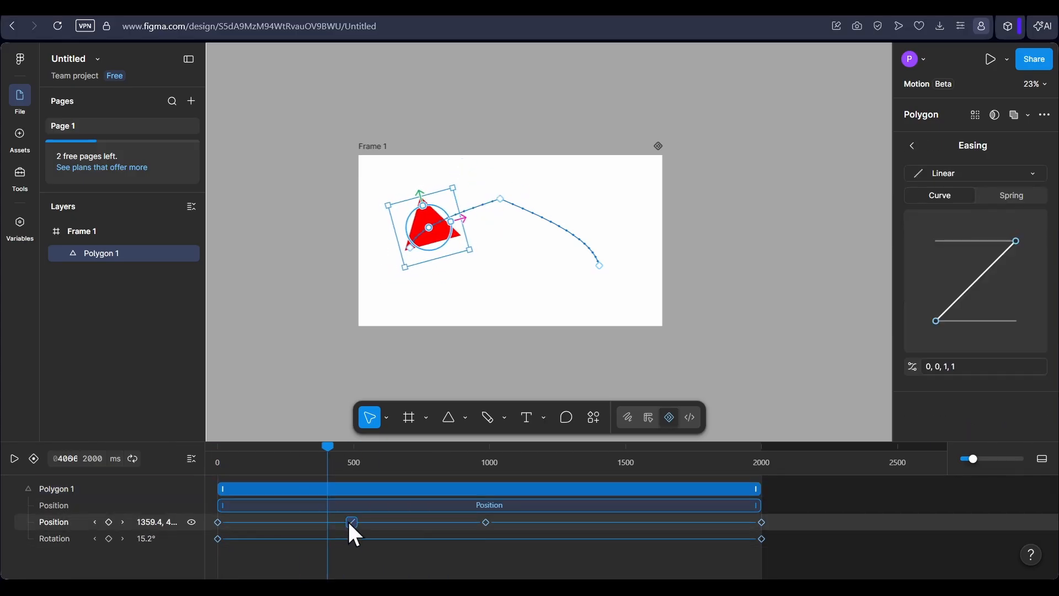
{"action": "left_click", "coordinate": [1005, 178]}
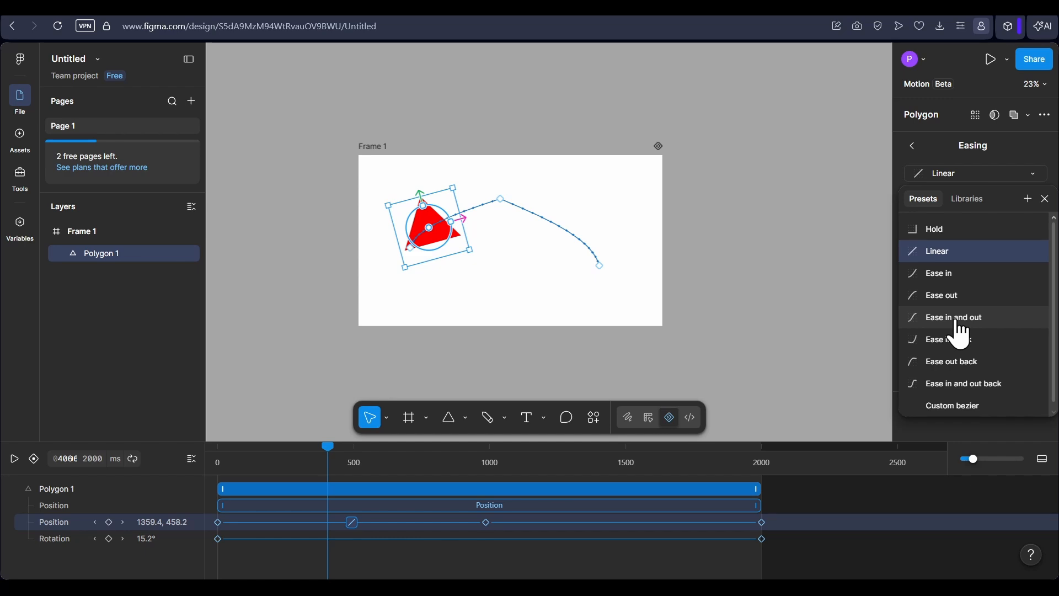
{"action": "left_click", "coordinate": [955, 318]}
{"action": "left_click", "coordinate": [1015, 197]}
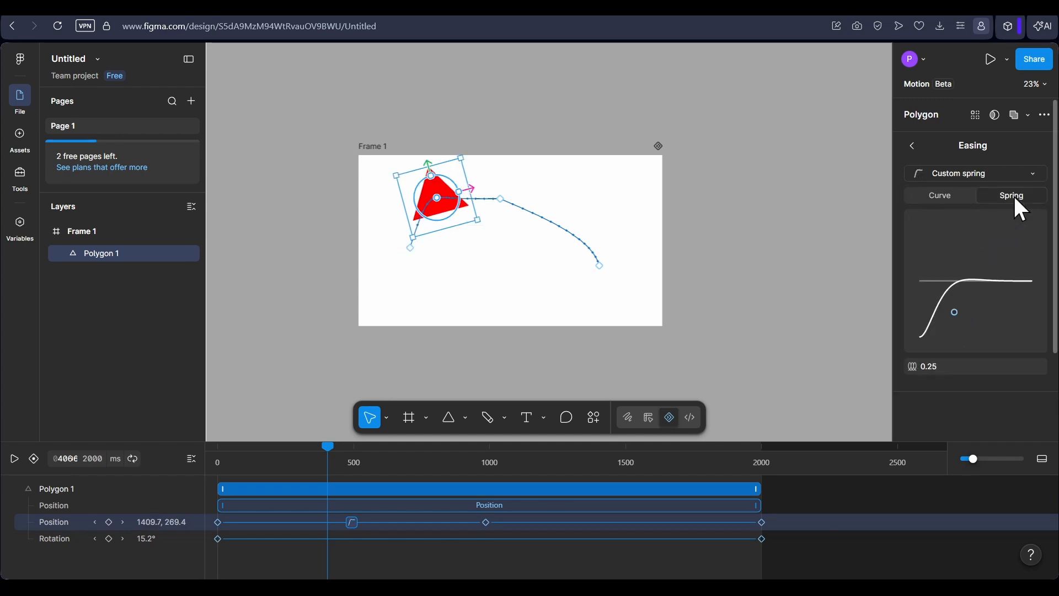
{"action": "left_click", "coordinate": [939, 195]}
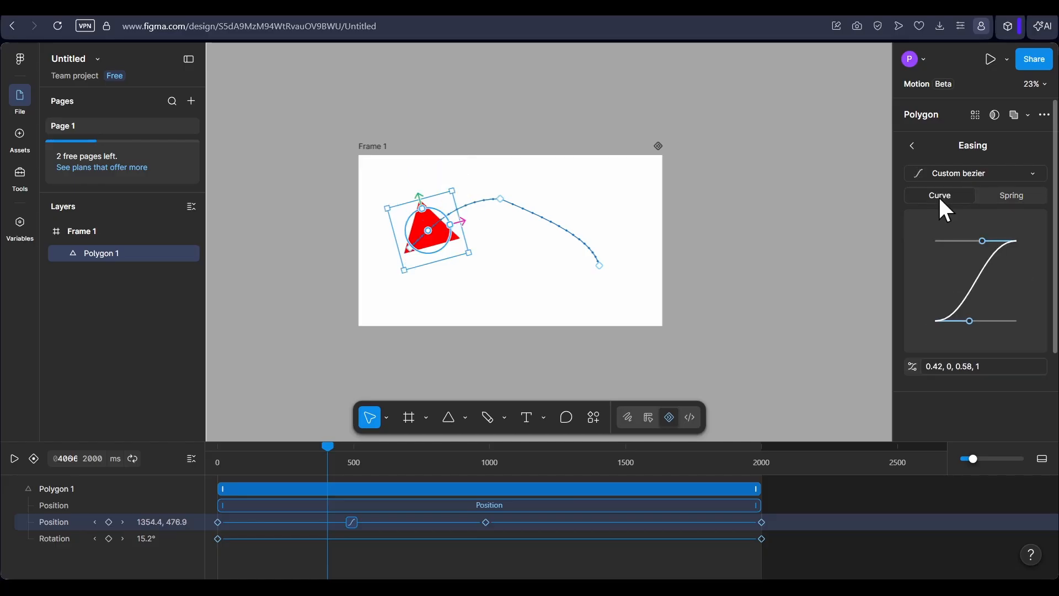
{"action": "left_click", "coordinate": [993, 175]}
{"action": "left_click", "coordinate": [960, 318]}
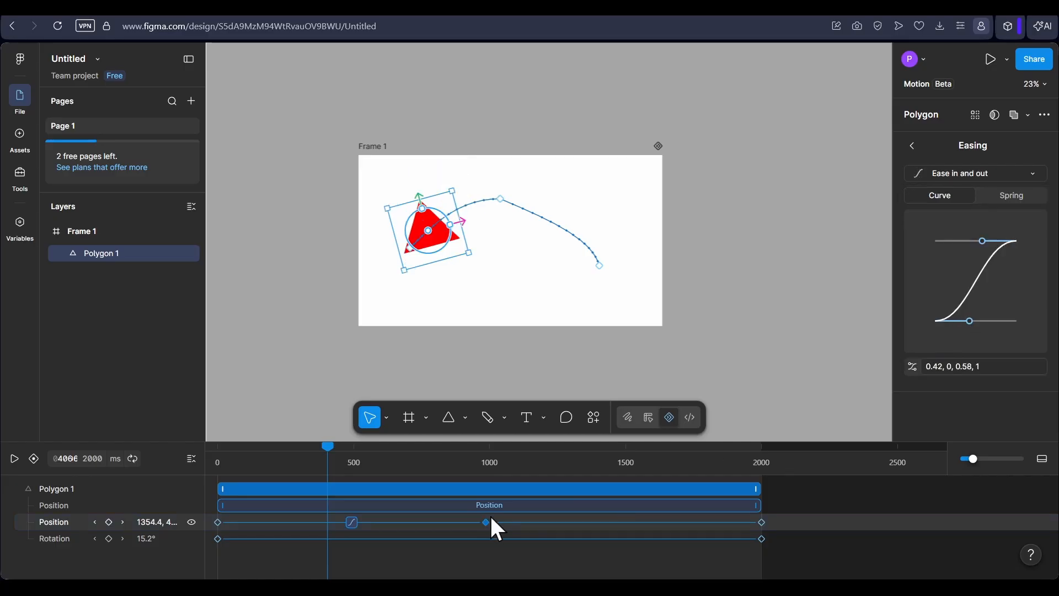
Step: Play back the triangle's complete animation from 0 ms with nothing selected, and pause it
{"action": "left_click_drag", "start_coordinate": [338, 459], "coordinate": [217, 453]}
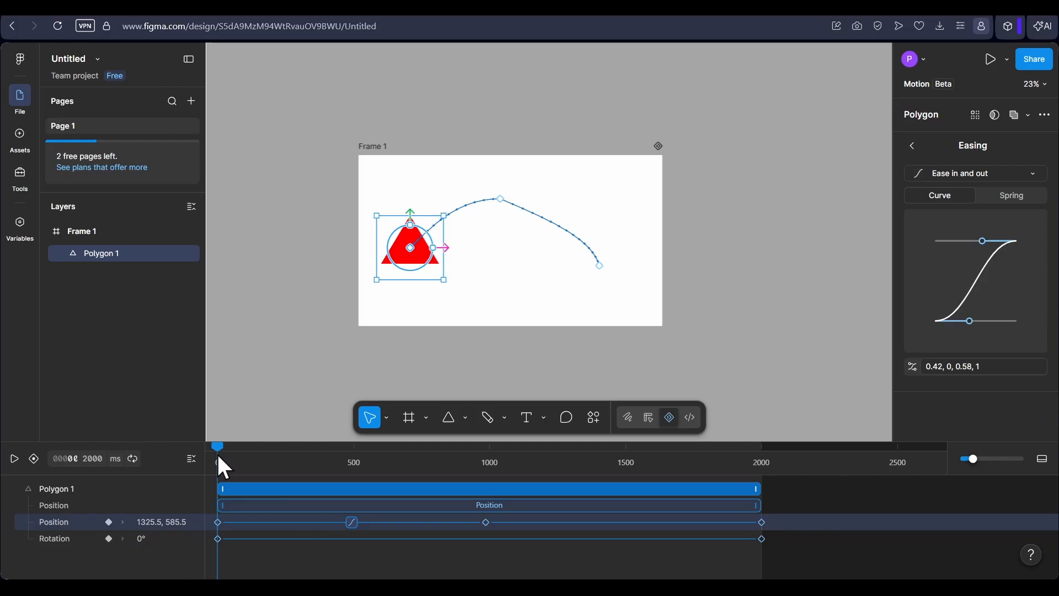
{"action": "left_click", "coordinate": [266, 259]}
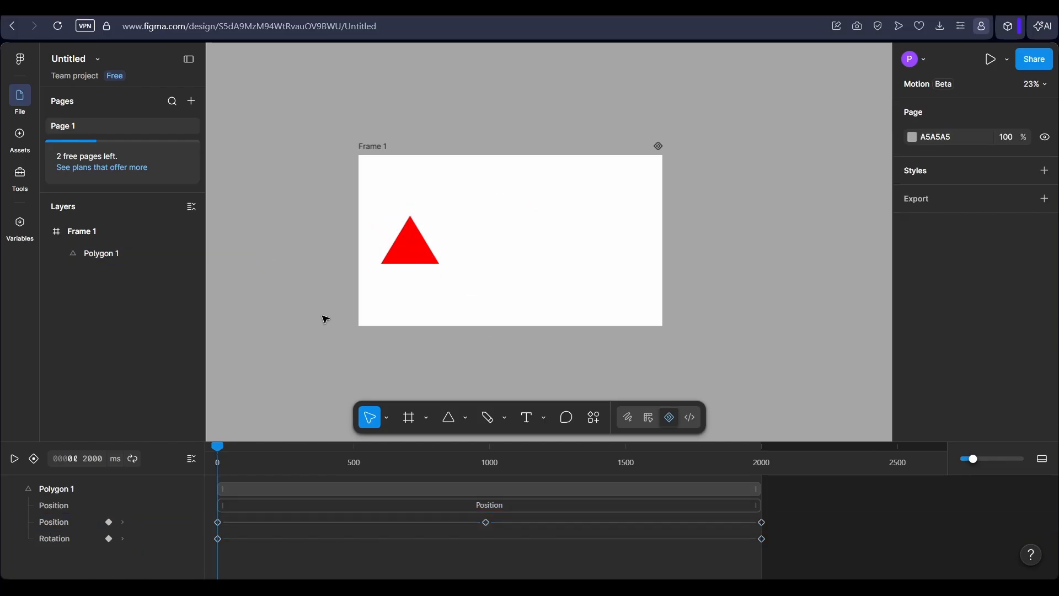
{"action": "left_click", "coordinate": [14, 458]}
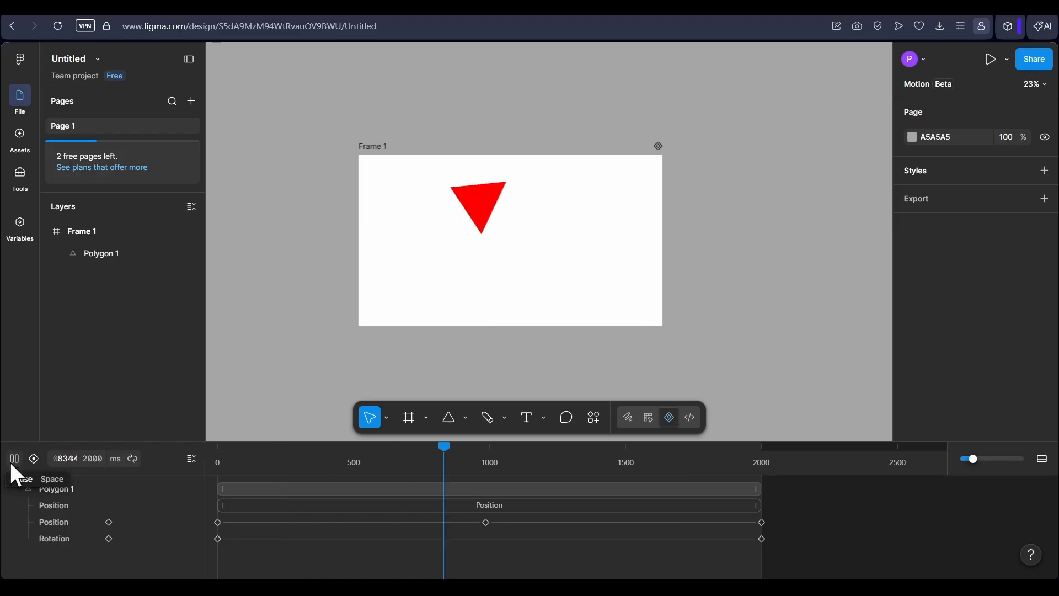
{"action": "left_click", "coordinate": [13, 459]}
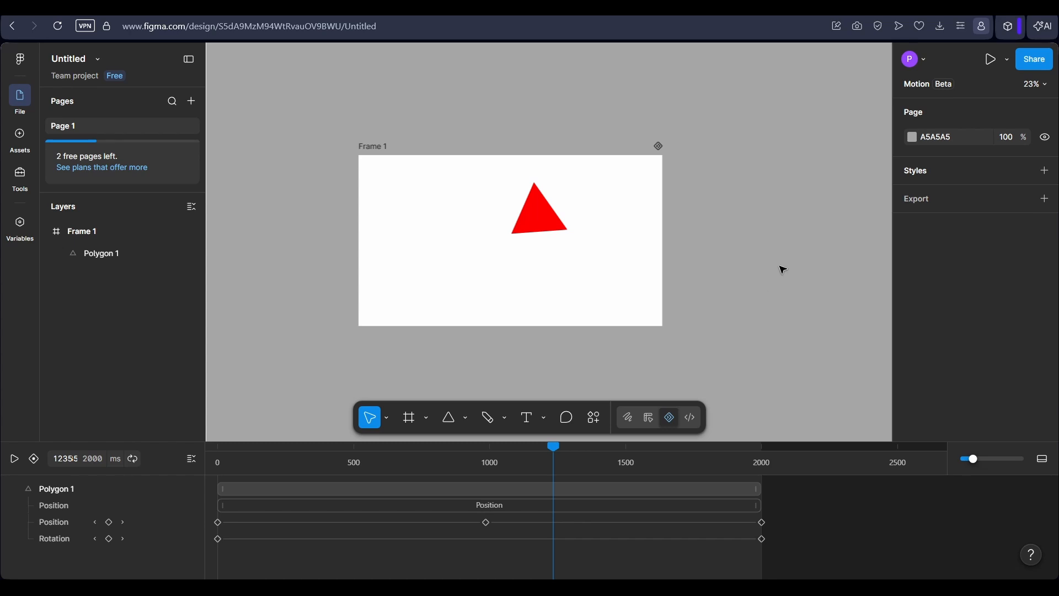
Step: Examine the format and frame rate options for Frame 1's animated export, keeping MP4 and 30 fps
{"action": "left_click", "coordinate": [372, 146]}
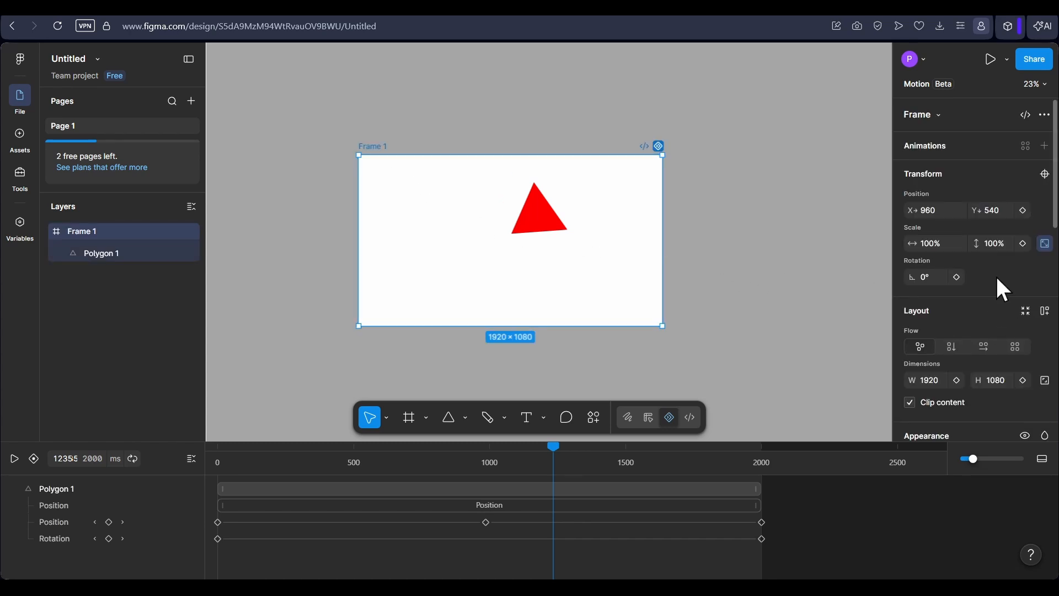
{"action": "scroll", "coordinate": [998, 277], "scroll_direction": "down", "scroll_amount": 10}
{"action": "scroll", "coordinate": [998, 278], "scroll_direction": "down", "scroll_amount": 2}
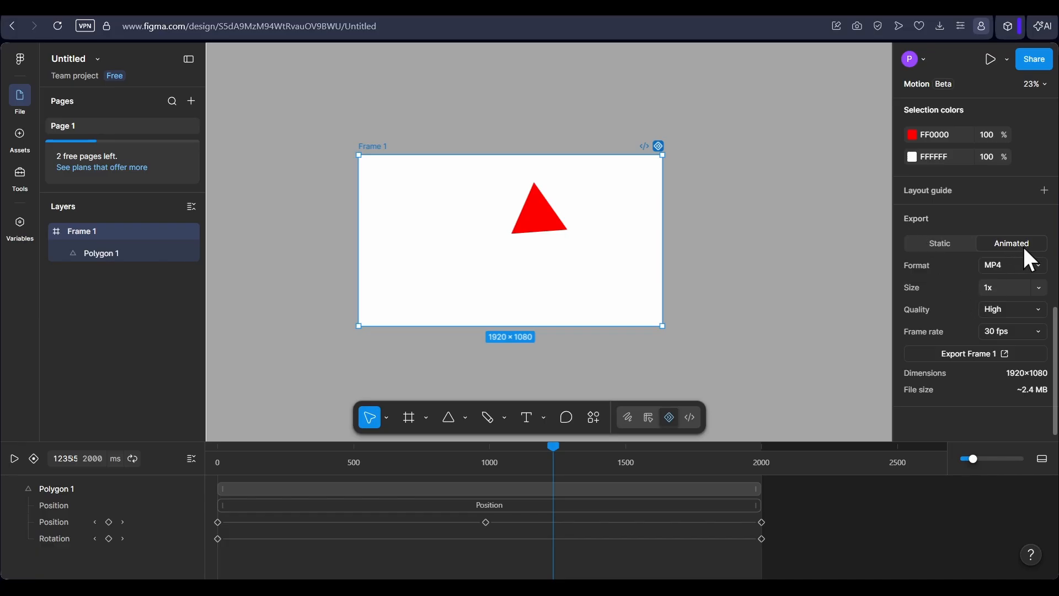
{"action": "left_click", "coordinate": [1029, 263]}
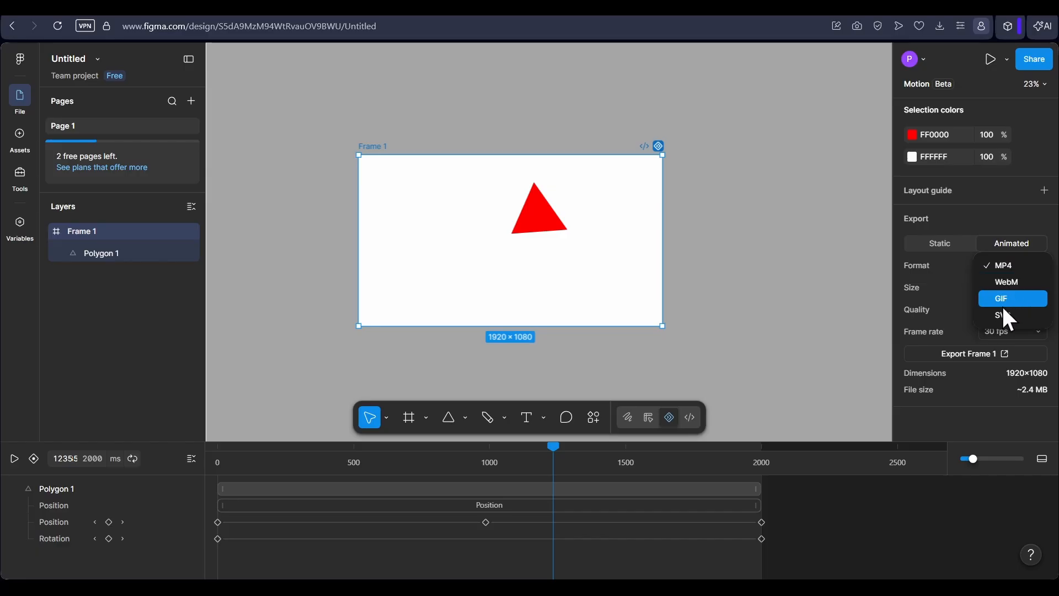
{"action": "left_click", "coordinate": [957, 289]}
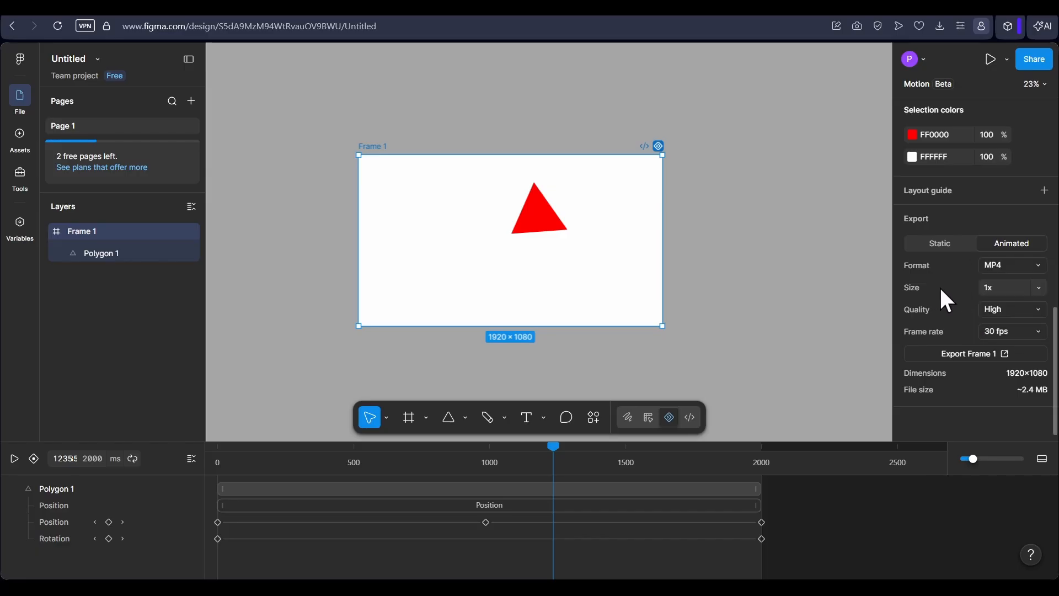
{"action": "left_click", "coordinate": [1036, 333]}
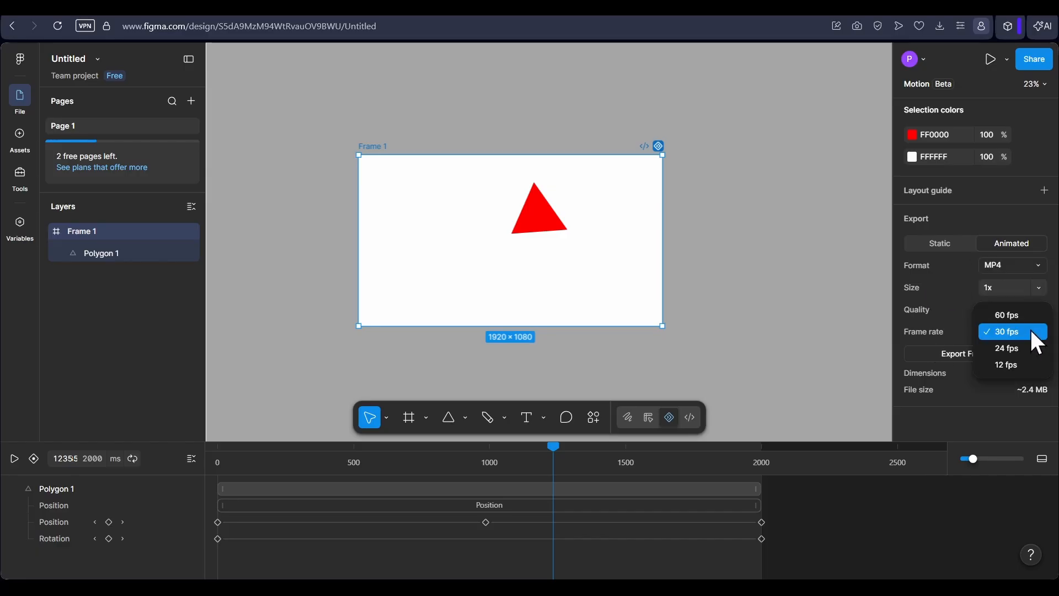
{"action": "left_click", "coordinate": [1022, 330]}
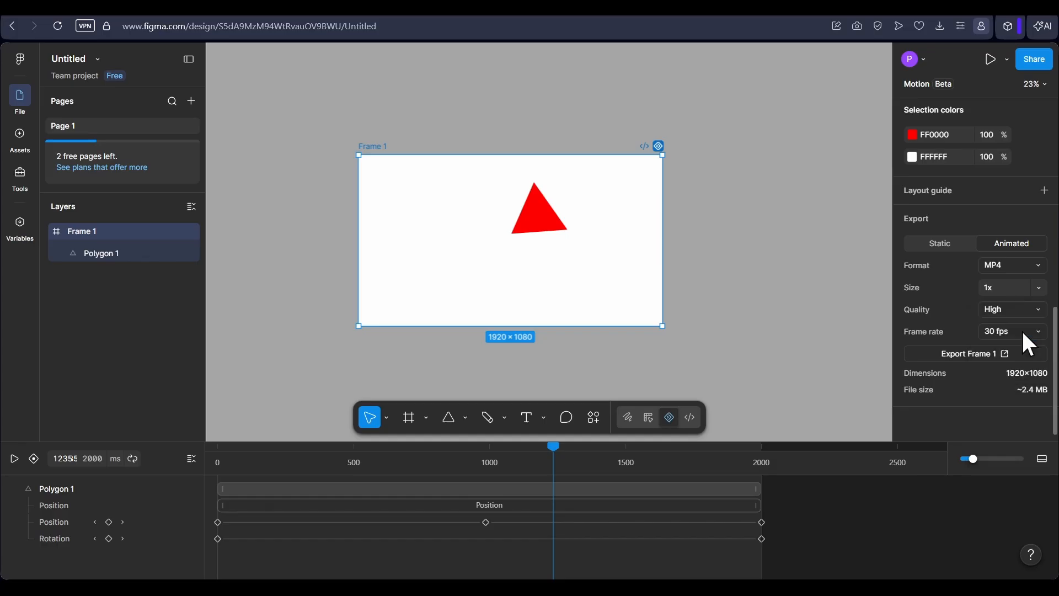